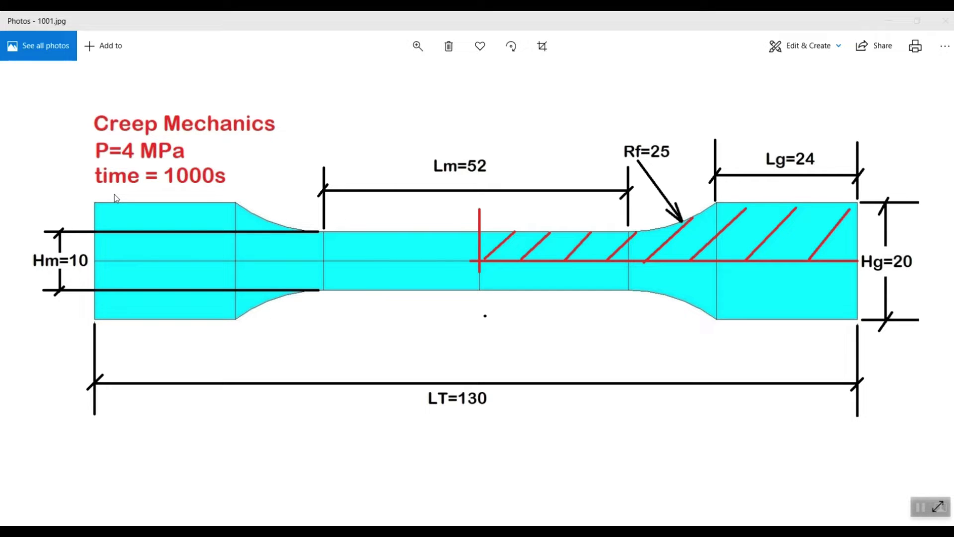
# Put the specimen drawing and the Bulk script in Notepad away and switch to the ANSYS Multiphysics window
pyautogui.click(888, 21)
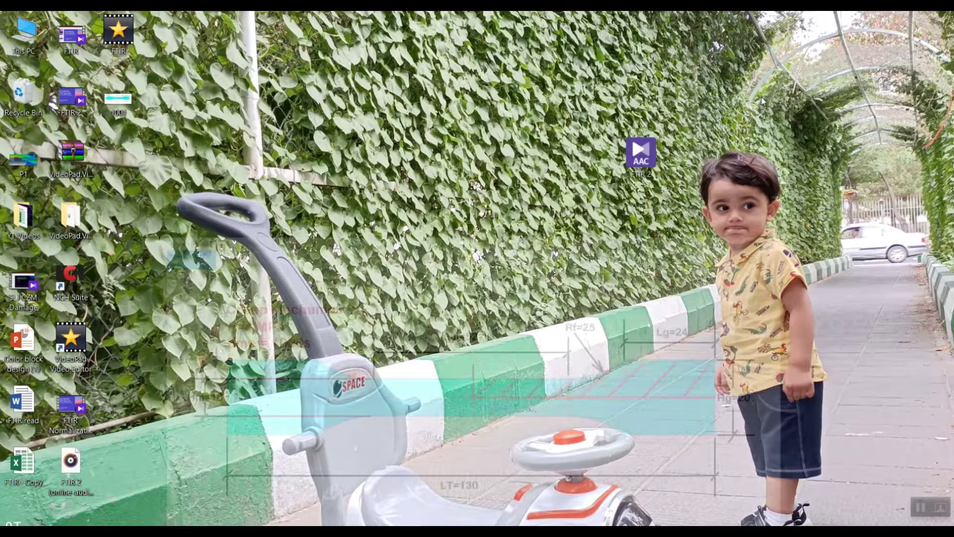
pyautogui.moveTo(417, 532)
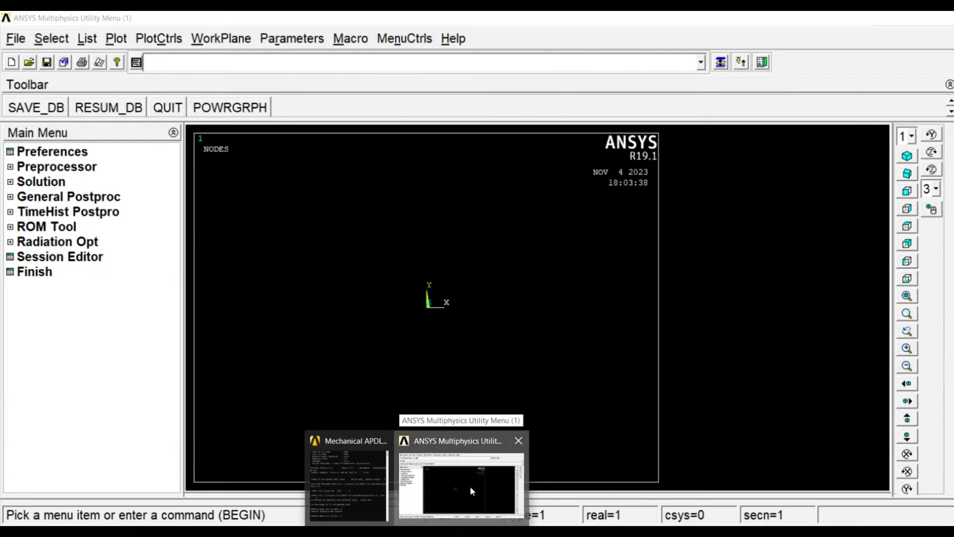
pyautogui.click(471, 486)
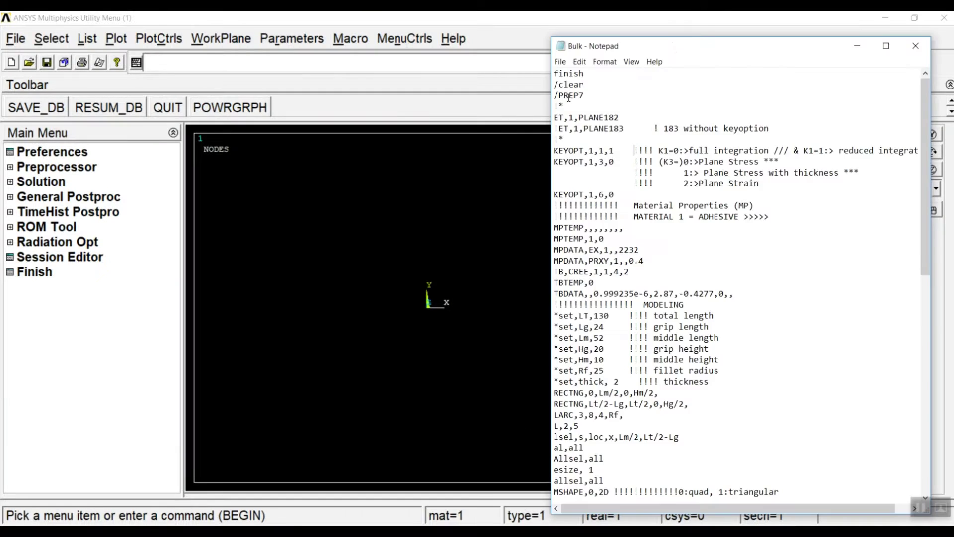
pyautogui.moveTo(685, 51); pyautogui.dragTo(675, 68)
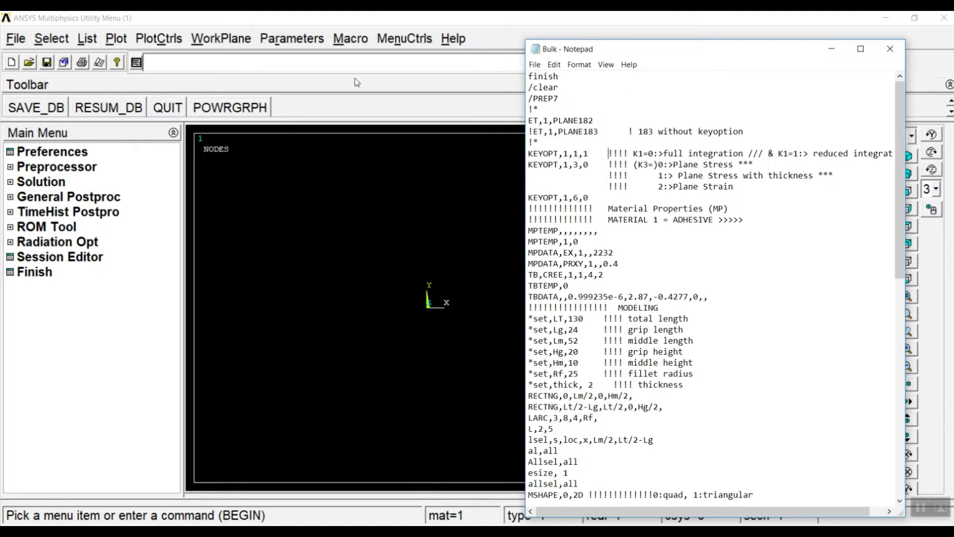
pyautogui.click(313, 24)
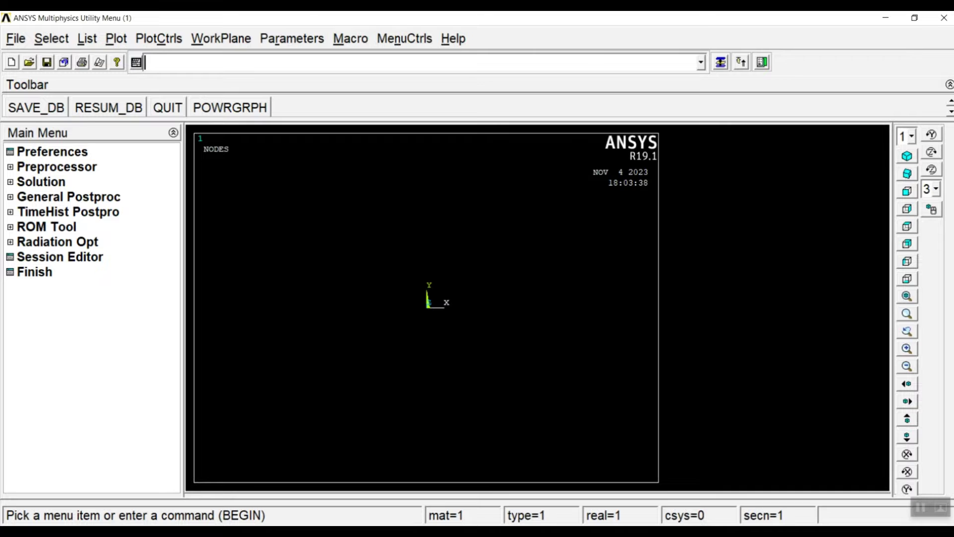
# Add the structural Solid element Quad 4 node 182 as element type 1
pyautogui.click(46, 169)
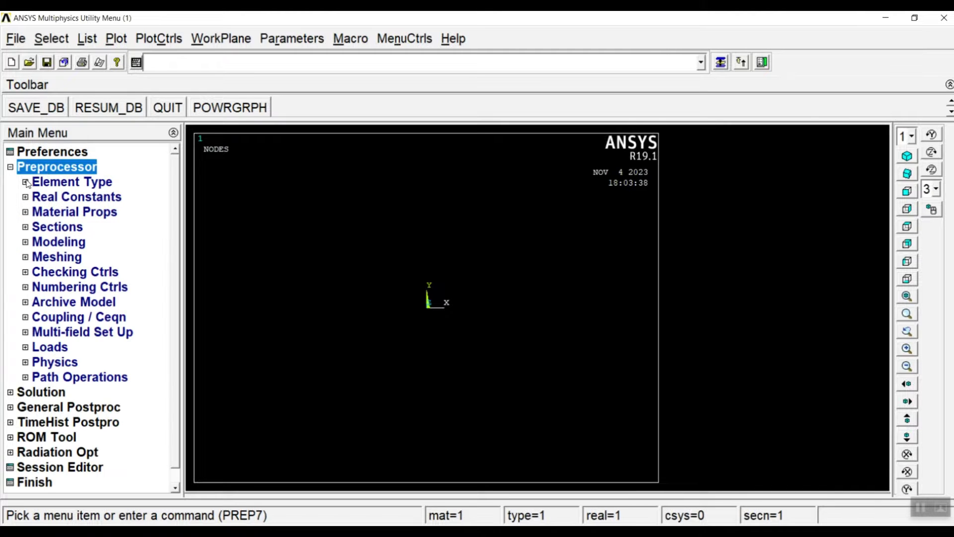
pyautogui.click(65, 181)
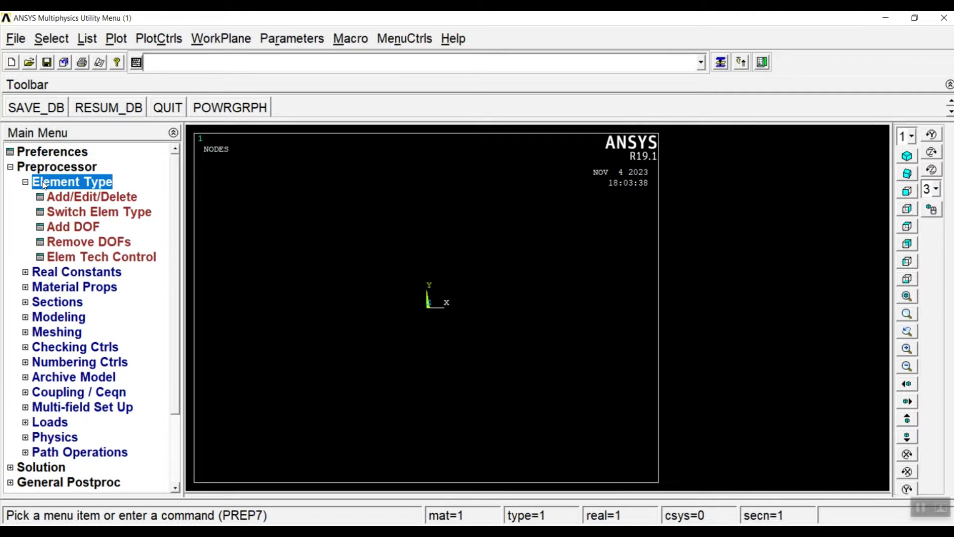
pyautogui.click(80, 197)
pyautogui.click(121, 391)
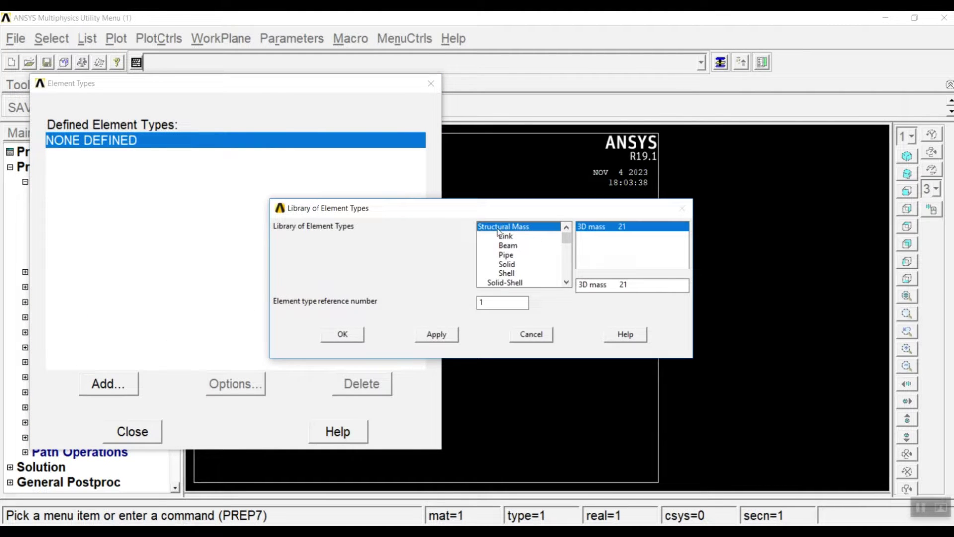
pyautogui.click(510, 265)
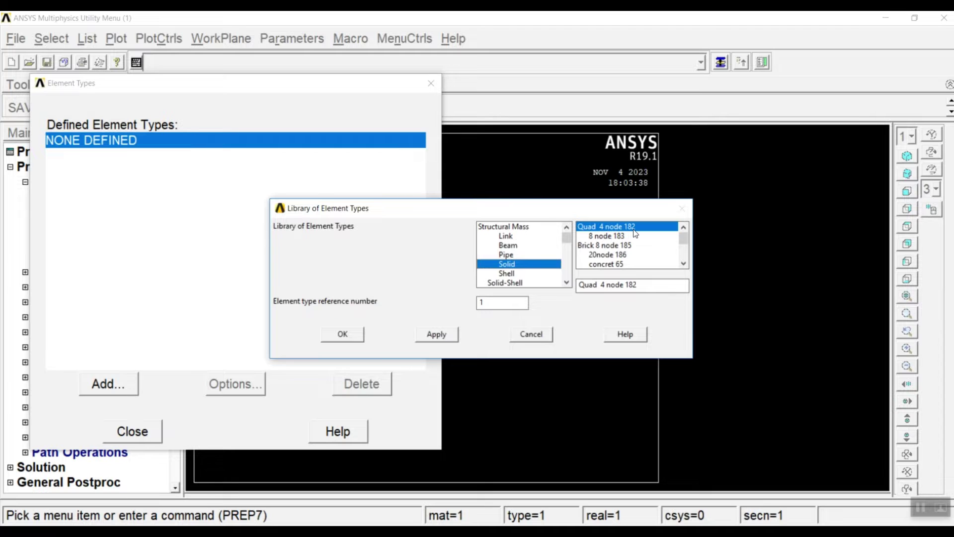
pyautogui.click(342, 334)
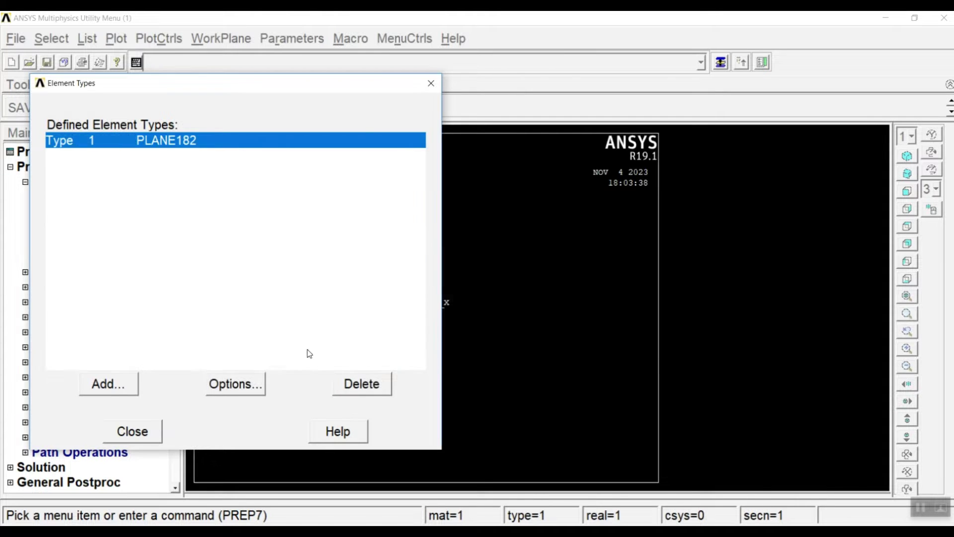
# Confirm the PLANE182 options with plane stress behavior and pure displacement formulation, and finish the element type definition
pyautogui.click(232, 387)
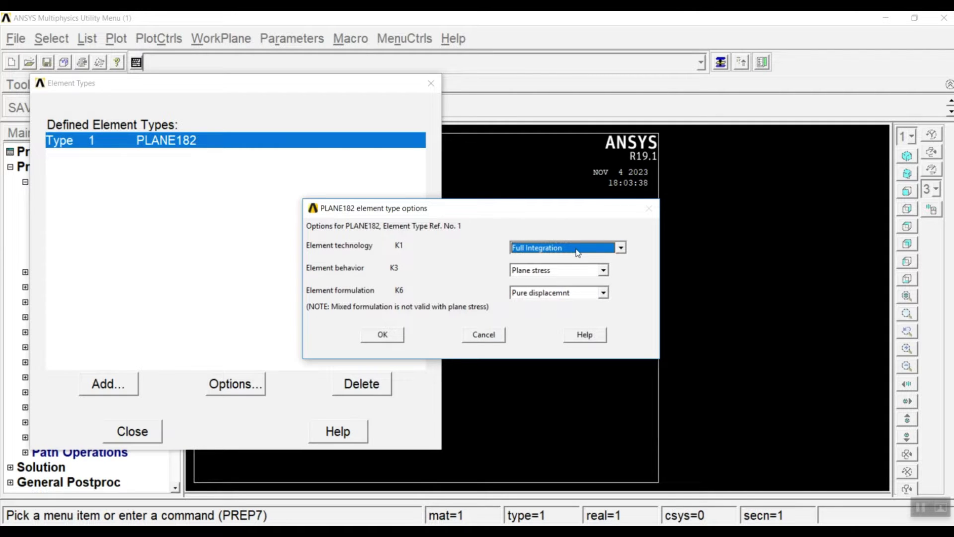
pyautogui.click(577, 252)
pyautogui.click(551, 270)
pyautogui.click(392, 334)
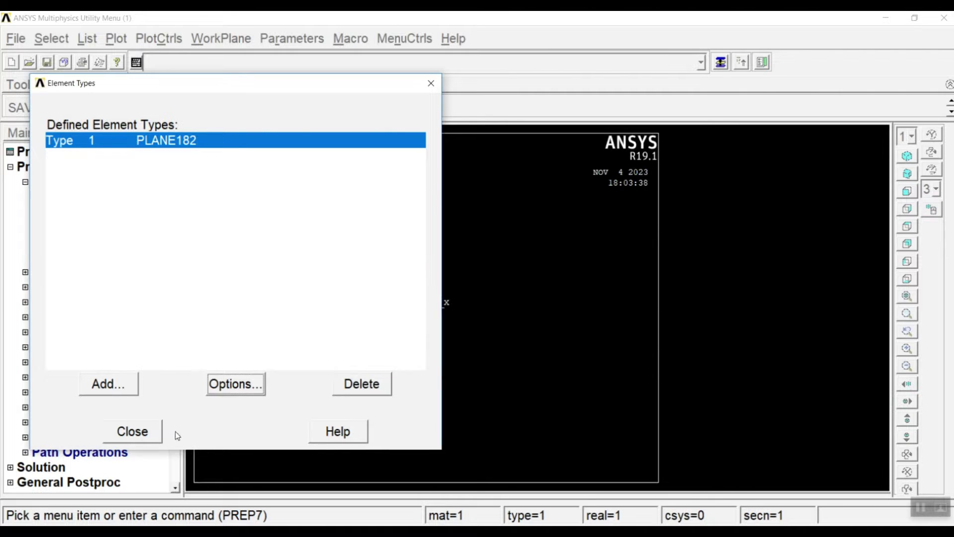
pyautogui.click(134, 433)
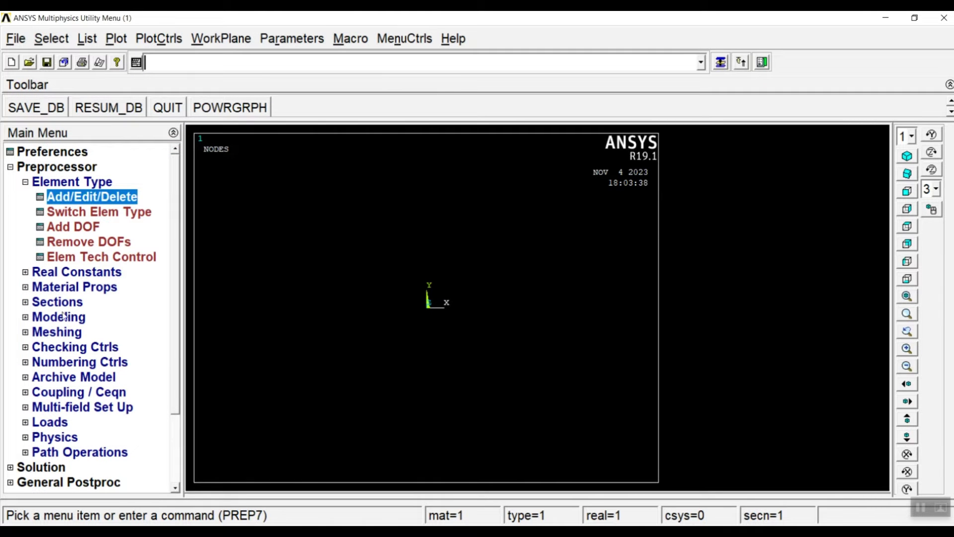
# Enter linear elastic isotropic properties for material model 1, with EX 2232 and PRXY 0.4
pyautogui.click(56, 289)
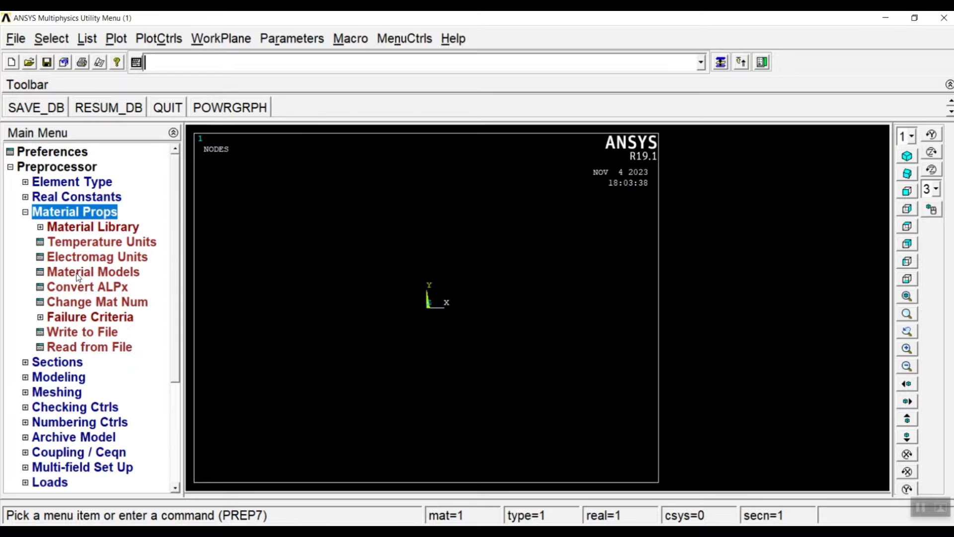
pyautogui.doubleClick(105, 276)
pyautogui.moveTo(483, 192); pyautogui.dragTo(429, 147)
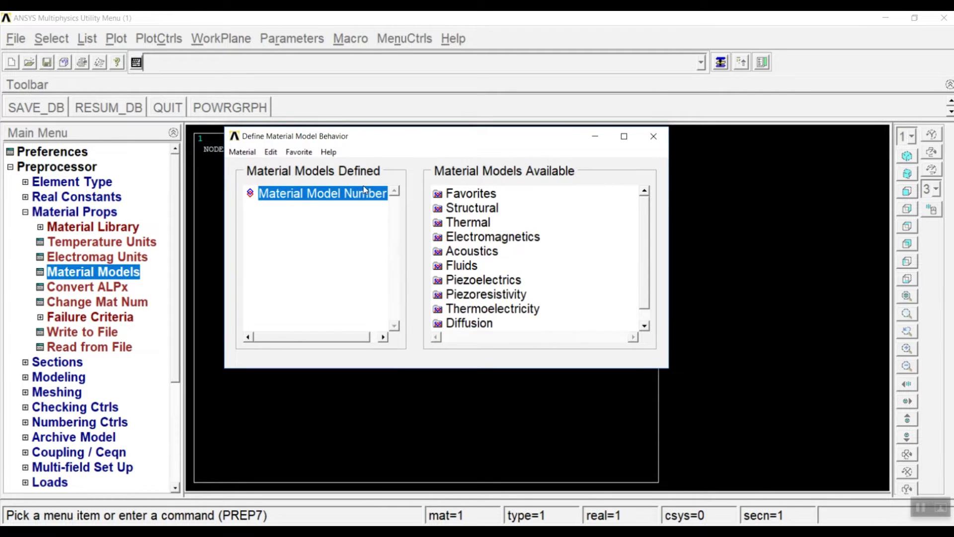
pyautogui.doubleClick(461, 211)
pyautogui.doubleClick(477, 224)
pyautogui.doubleClick(503, 238)
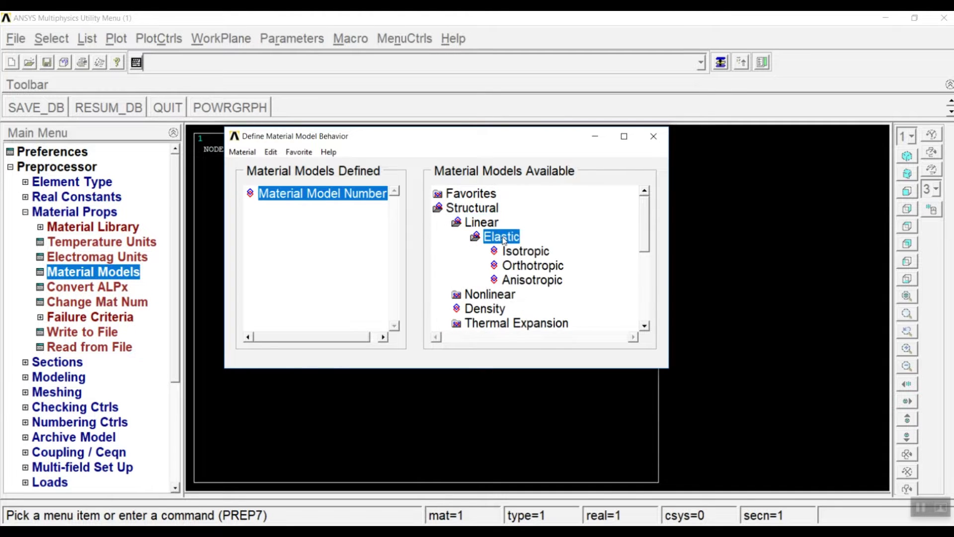
pyautogui.click(517, 253)
pyautogui.doubleClick(517, 252)
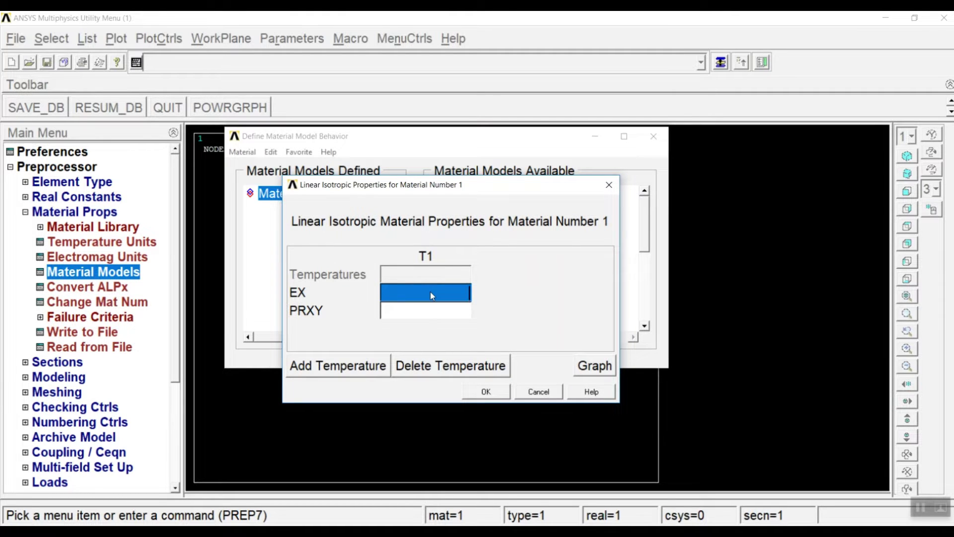
pyautogui.write('2232')
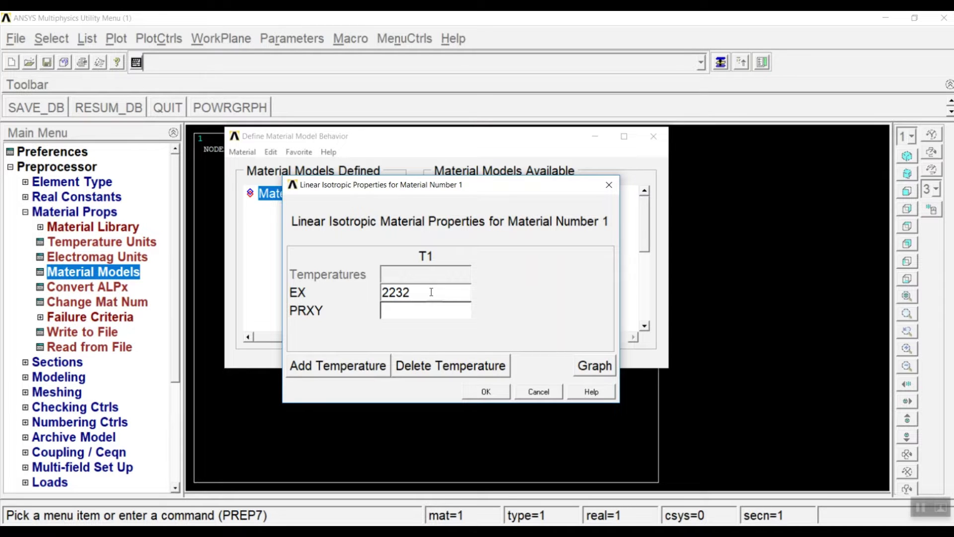
pyautogui.click(410, 315)
pyautogui.press('Tab')
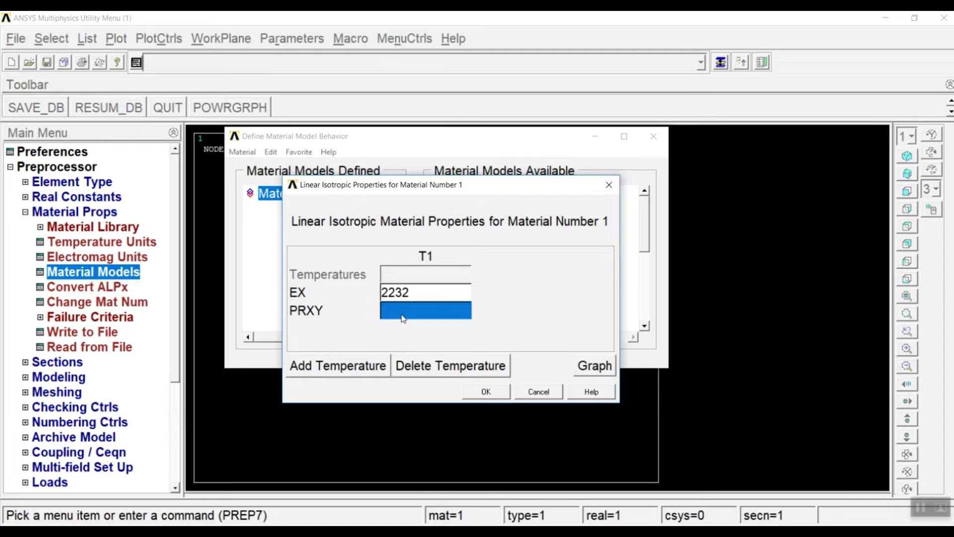
pyautogui.write('0.4')
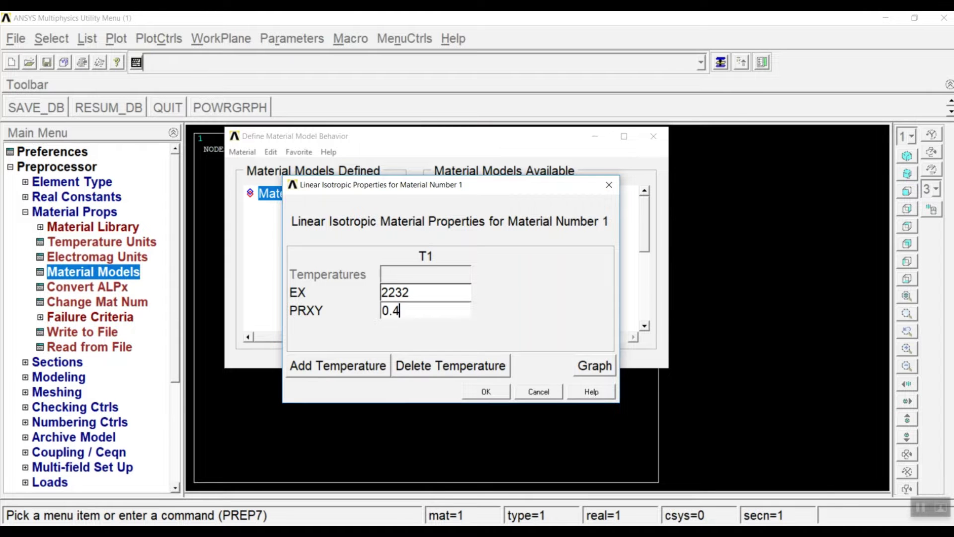
# Switch to ART 2.pdf in Foxit Reader and examine the creep paper's title, citation details and abstract
pyautogui.hotkey('alt', 'Tab')
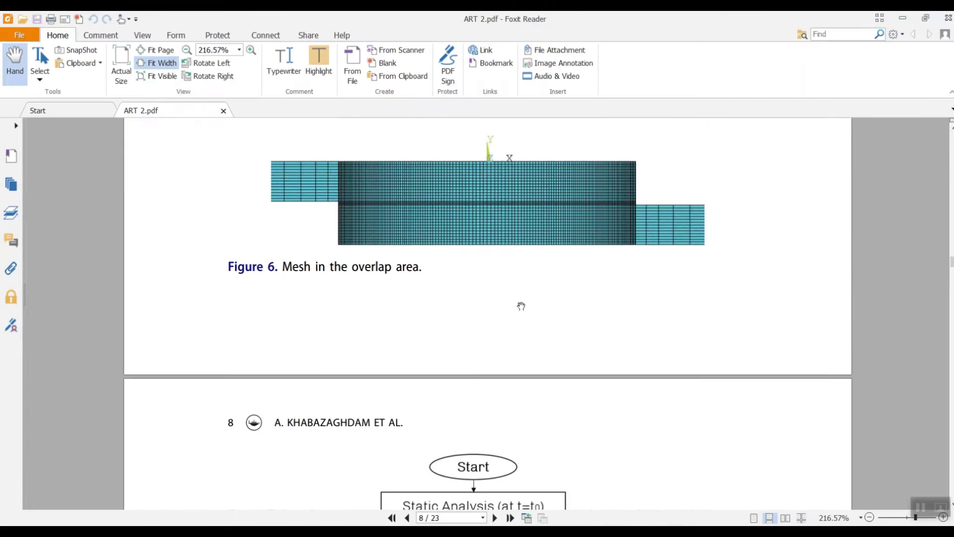
pyautogui.scroll(5, 521, 305)
pyautogui.press('Home')
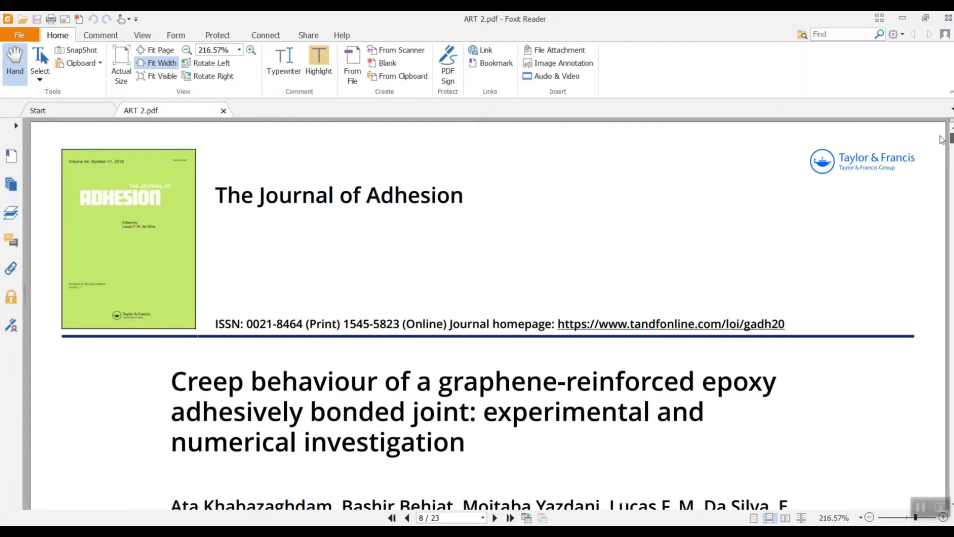
pyautogui.scroll(-3, 408, 434)
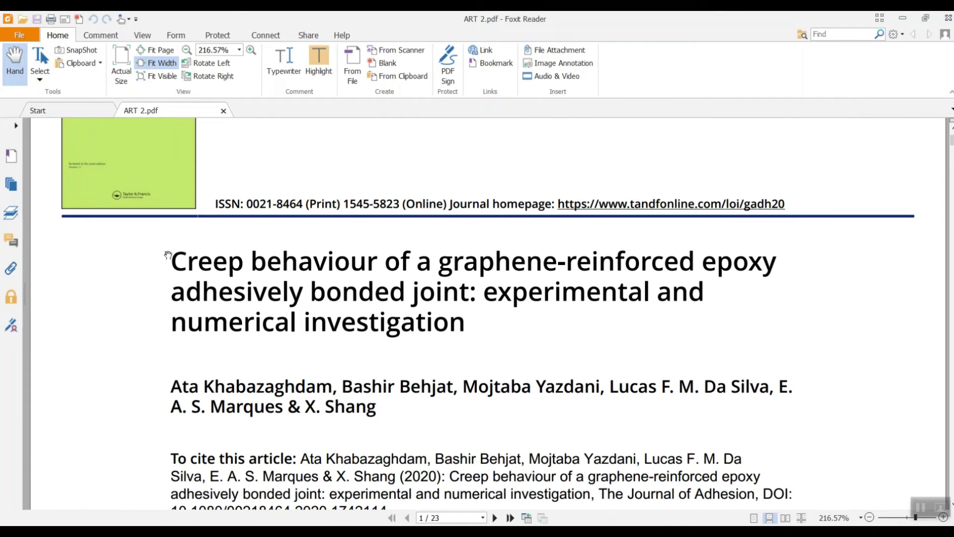
pyautogui.scroll(-10, 260, 364)
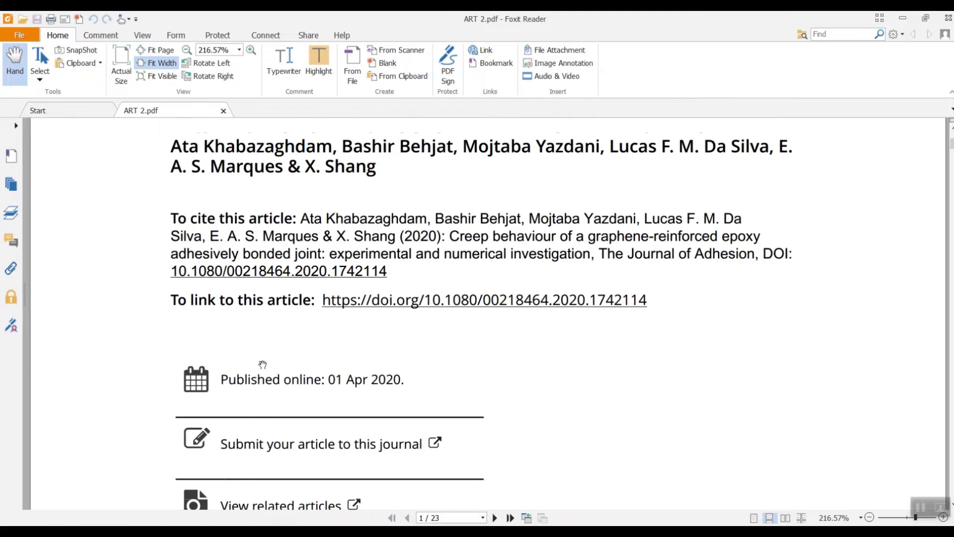
pyautogui.scroll(-20, 265, 365)
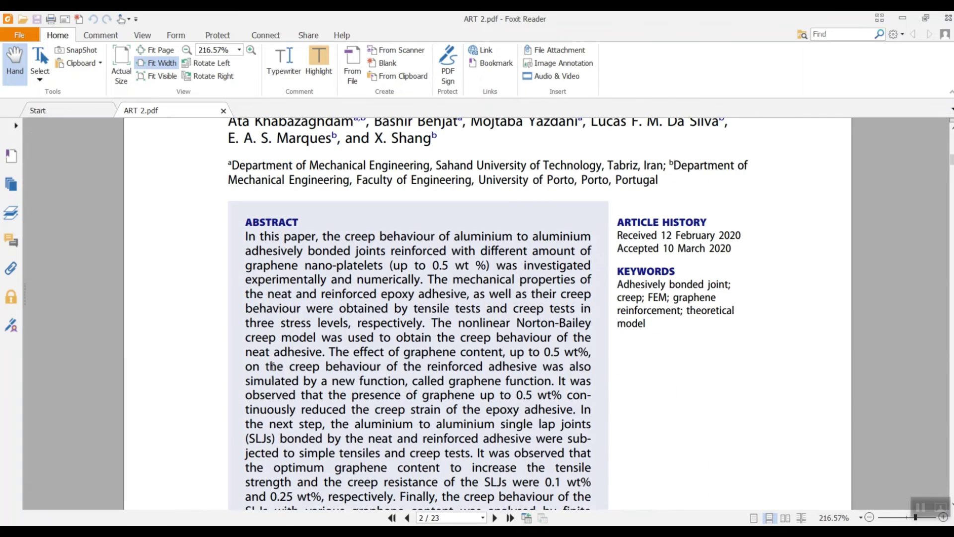
pyautogui.scroll(-10, 272, 368)
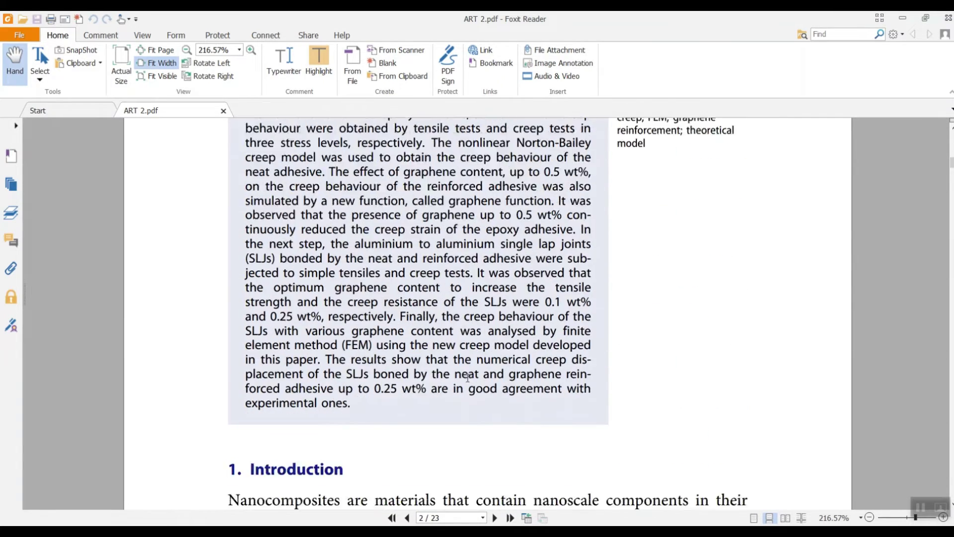
pyautogui.scroll(-10, 470, 372)
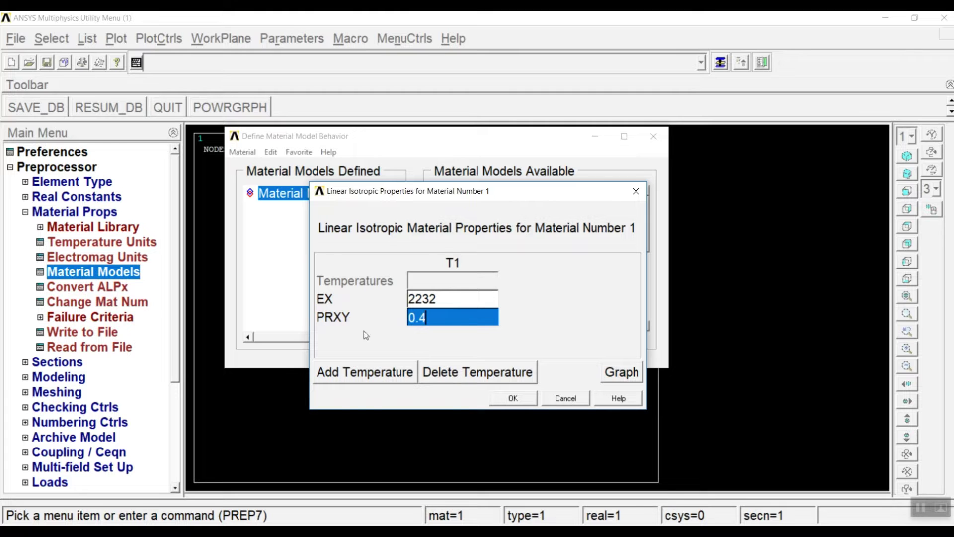
# Confirm the linear isotropic properties and expand the structural models through Nonlinear, Inelastic, Rate Dependent and Creep to Creep only
pyautogui.click(514, 398)
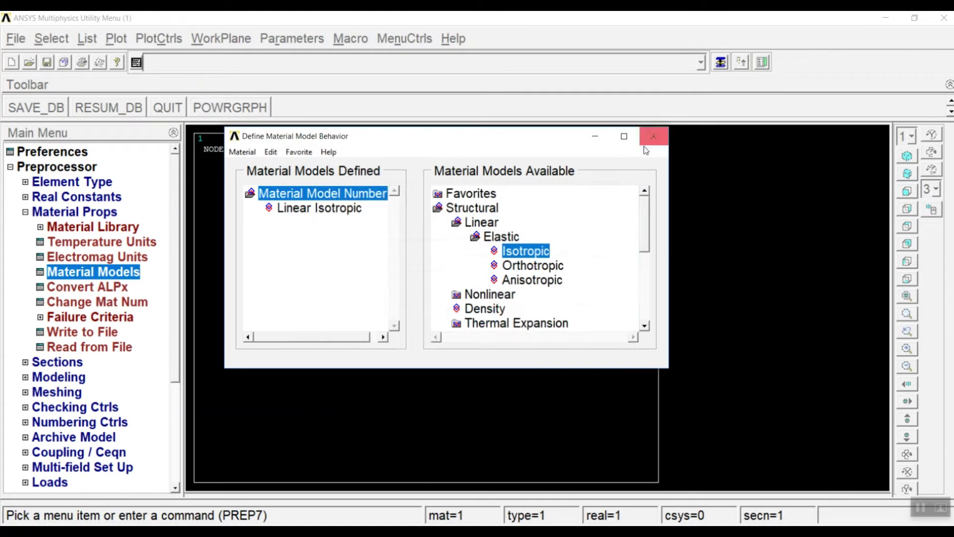
pyautogui.click(624, 136)
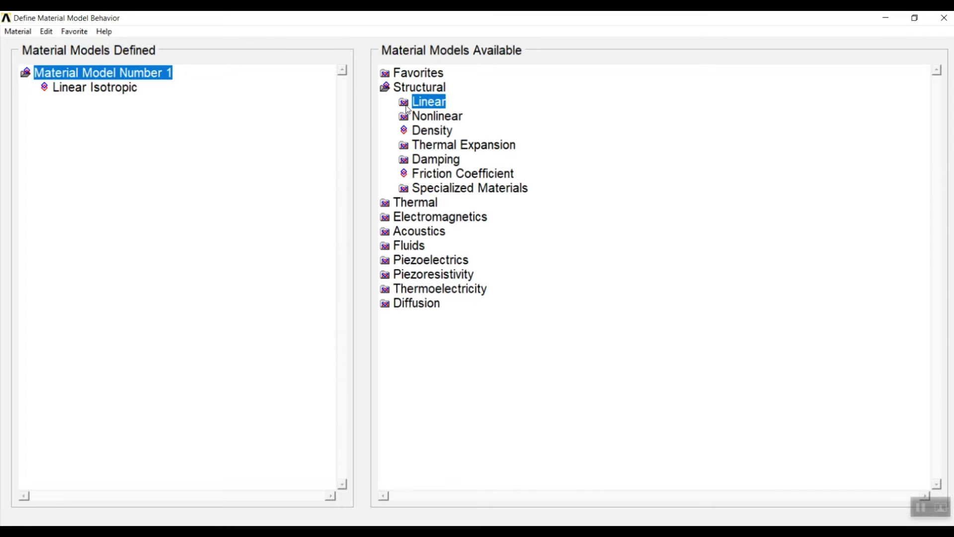
pyautogui.doubleClick(435, 120)
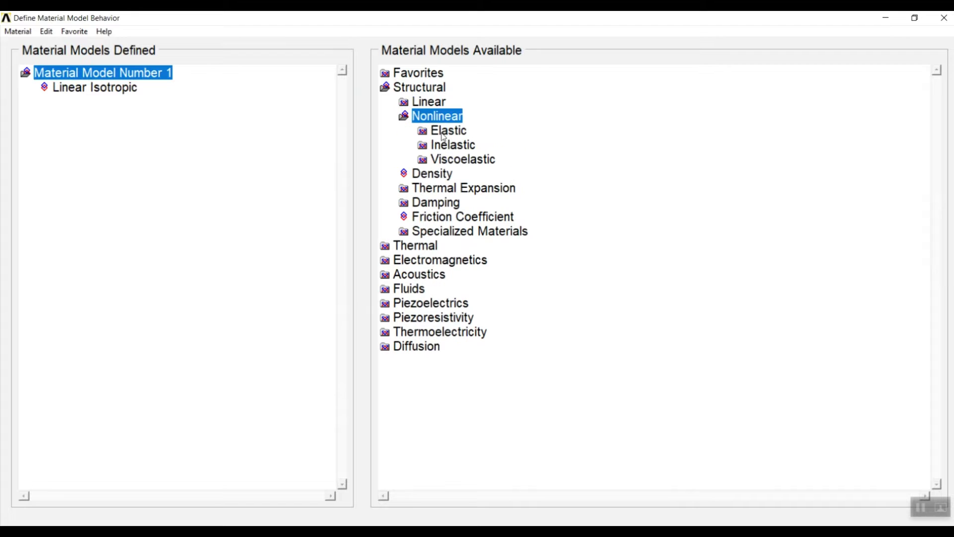
pyautogui.doubleClick(453, 145)
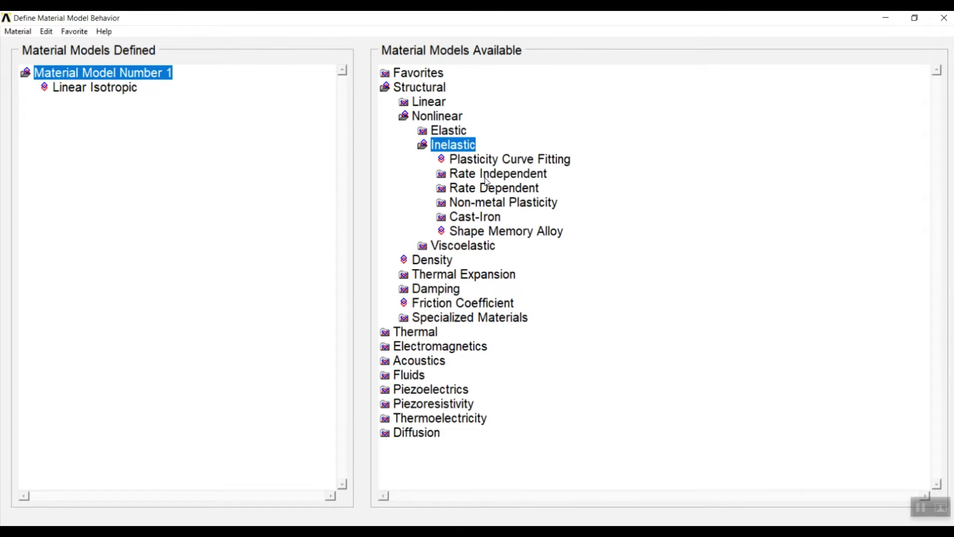
pyautogui.doubleClick(484, 189)
pyautogui.doubleClick(487, 218)
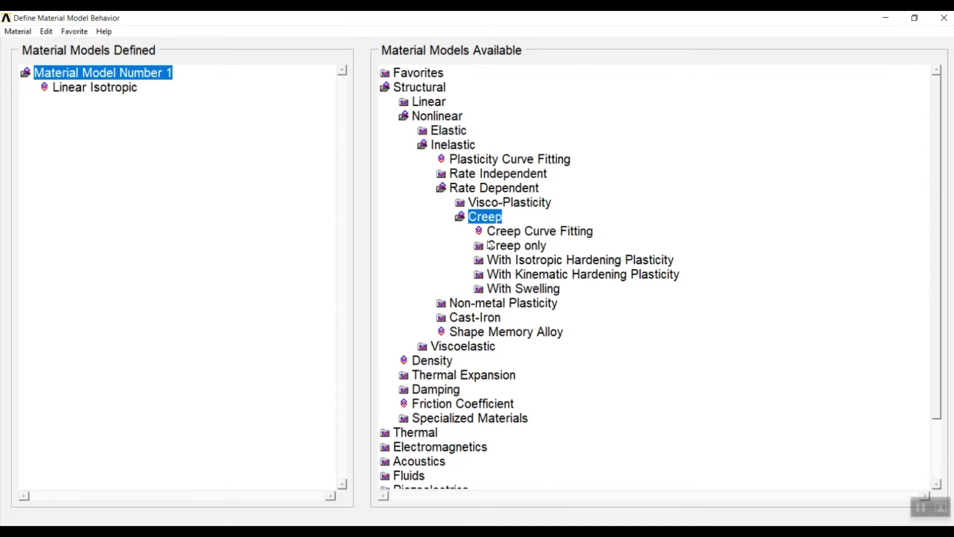
pyautogui.doubleClick(517, 247)
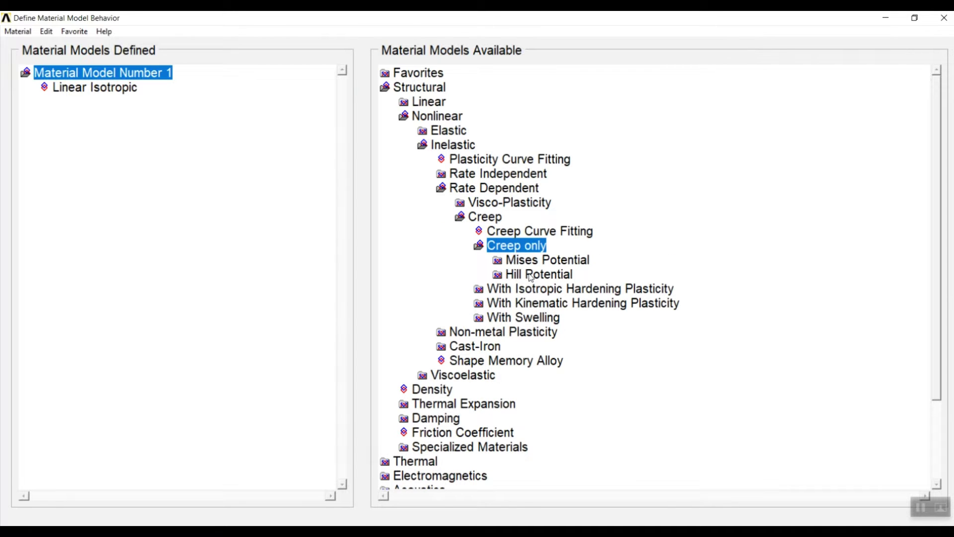
# Open the creep table for the implicit Mises potential model 2:Time Hardening (Primary) on material 1
pyautogui.click(543, 259)
pyautogui.doubleClick(543, 259)
pyautogui.doubleClick(547, 289)
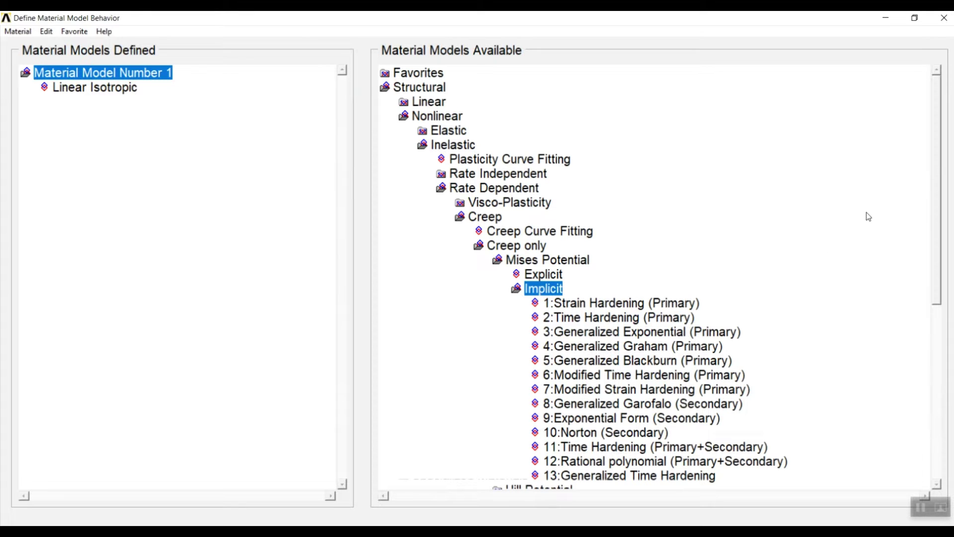
pyautogui.moveTo(937, 167); pyautogui.dragTo(939, 215)
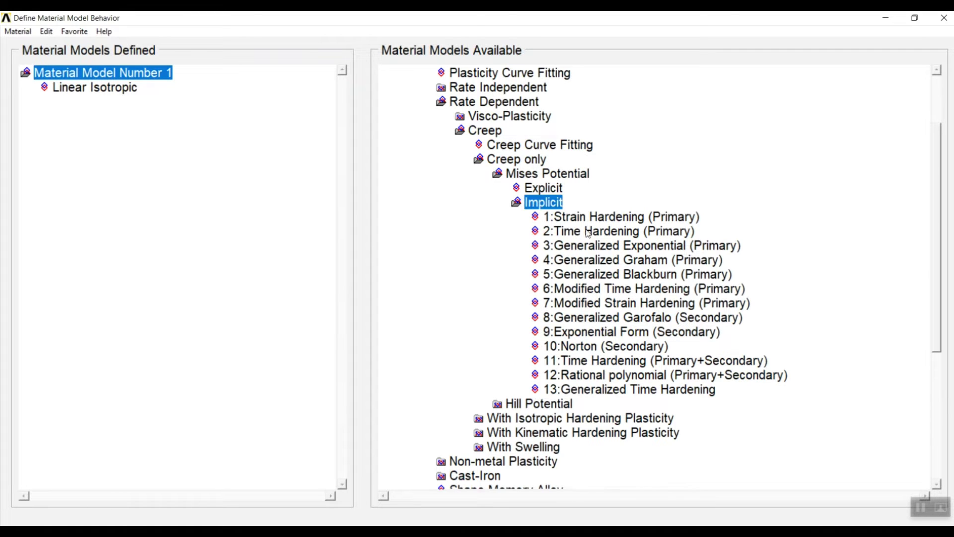
pyautogui.doubleClick(587, 232)
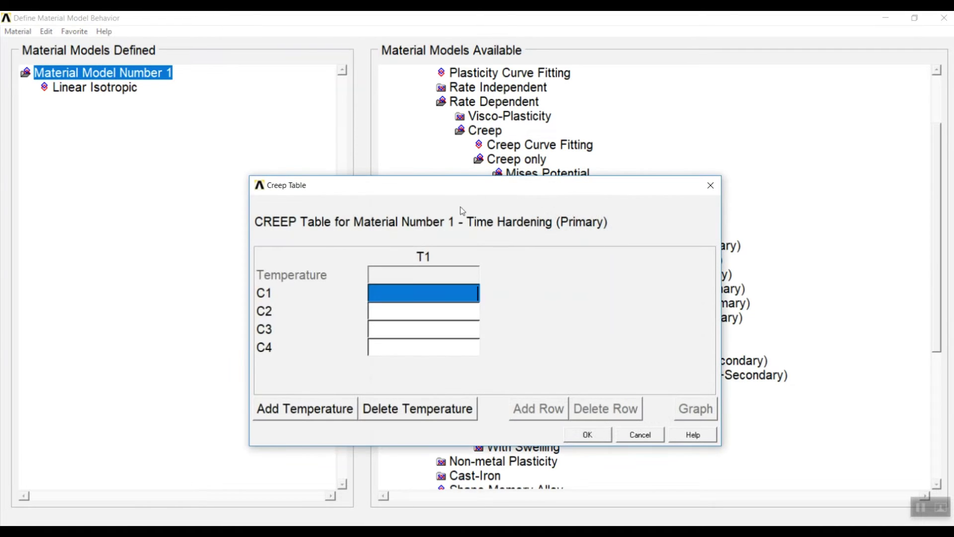
pyautogui.moveTo(520, 189); pyautogui.dragTo(356, 184)
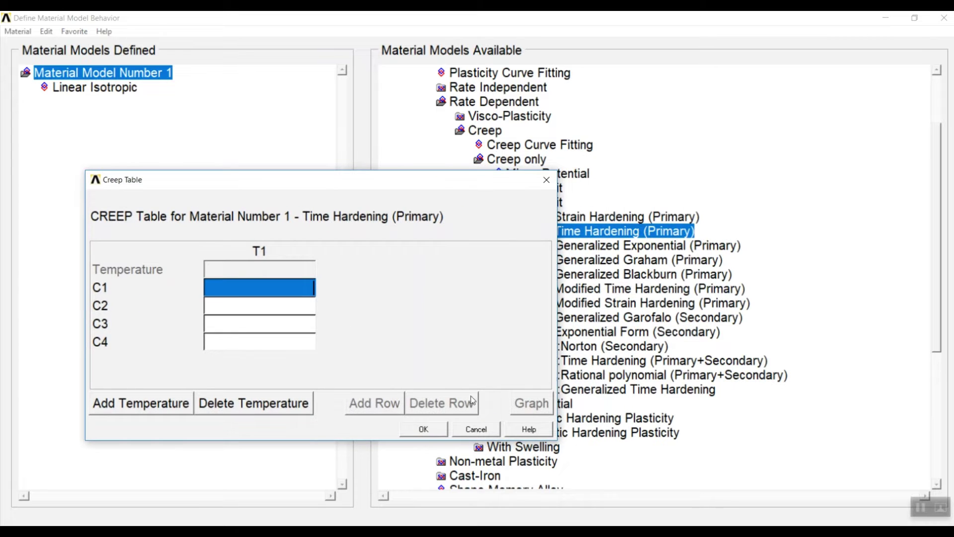
# Search the ANSYS Help Viewer for "creep" and open the Creep topic from the Material Reference's nonlinear material properties
pyautogui.click(530, 430)
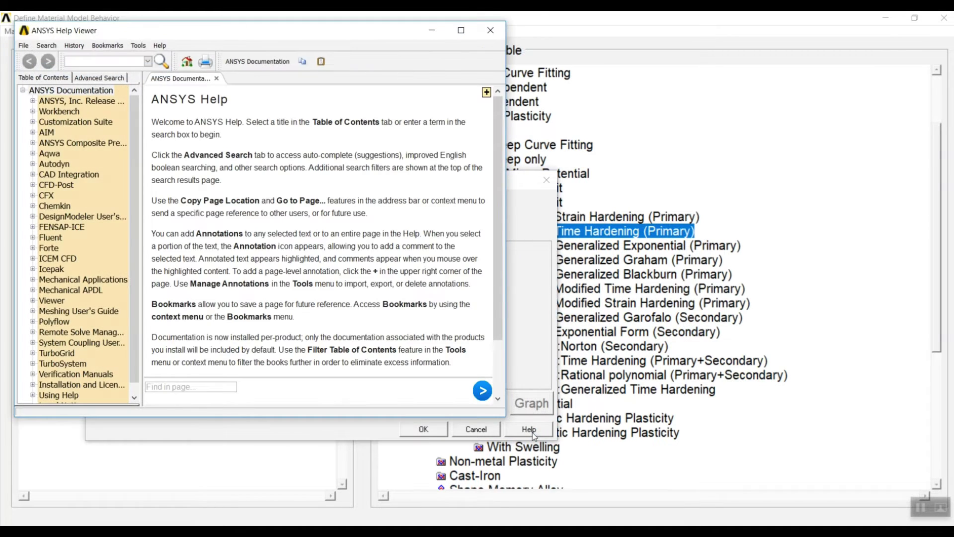
pyautogui.click(460, 32)
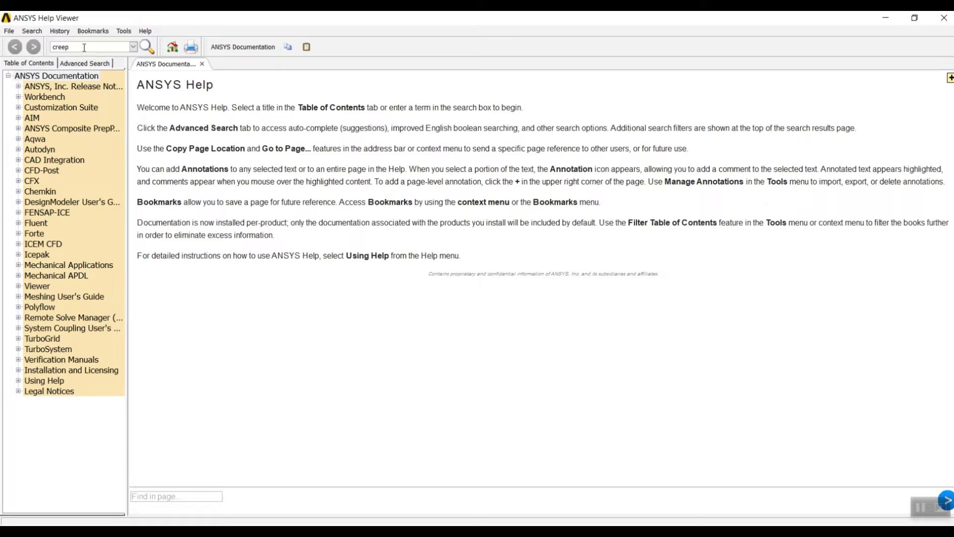
pyautogui.press('Return')
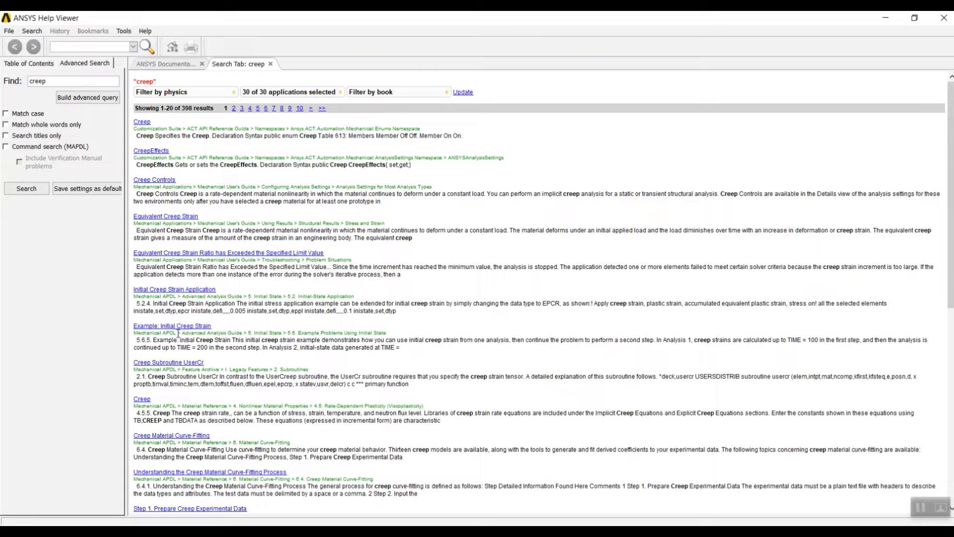
pyautogui.click(145, 401)
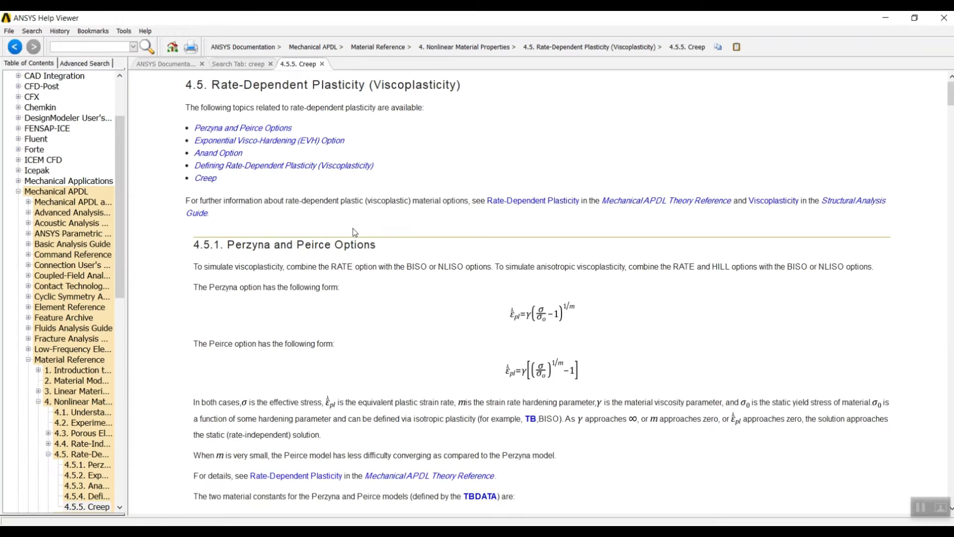
# Examine the implicit creep equations in Table 4.2 for all model types, and close the help viewer
pyautogui.scroll(-5, 348, 222)
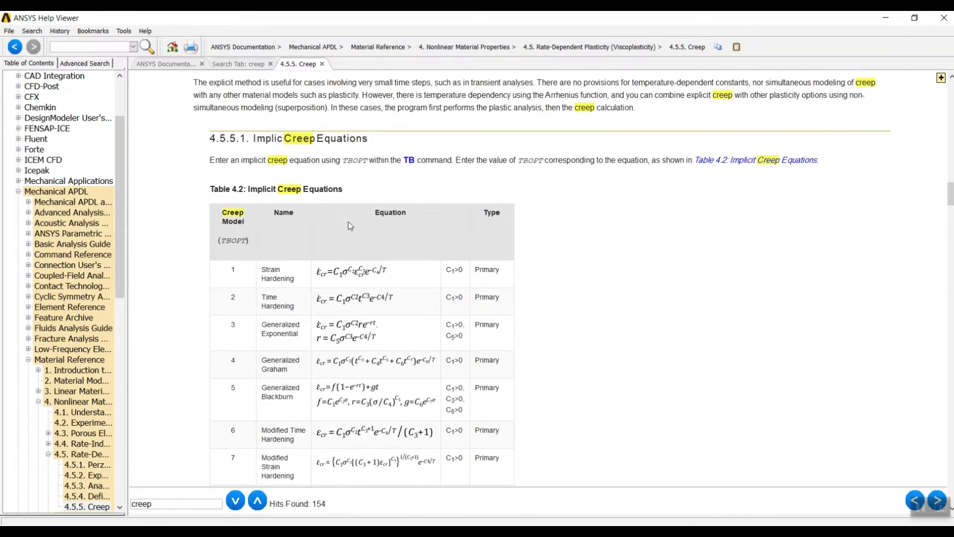
pyautogui.scroll(-3, 348, 222)
pyautogui.scroll(-1, 254, 195)
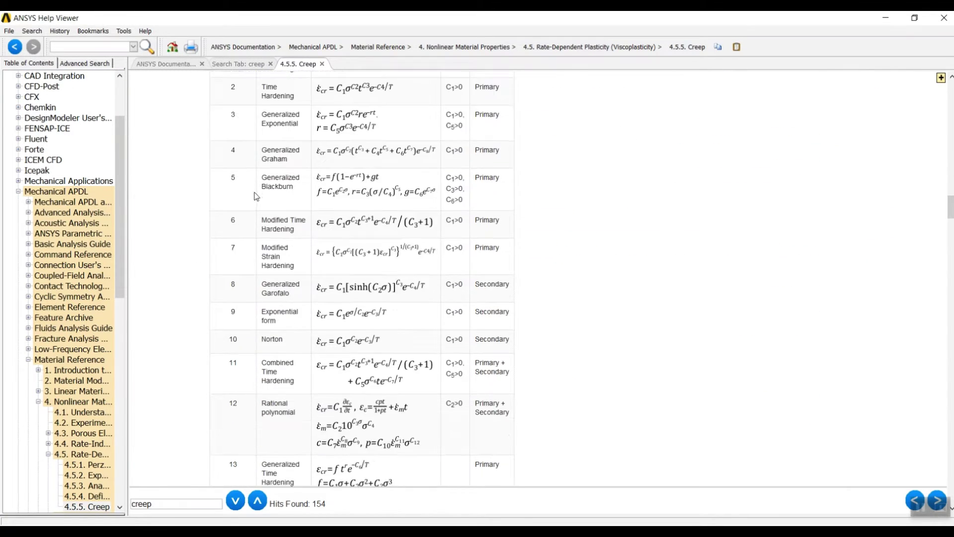
pyautogui.scroll(-1, 236, 436)
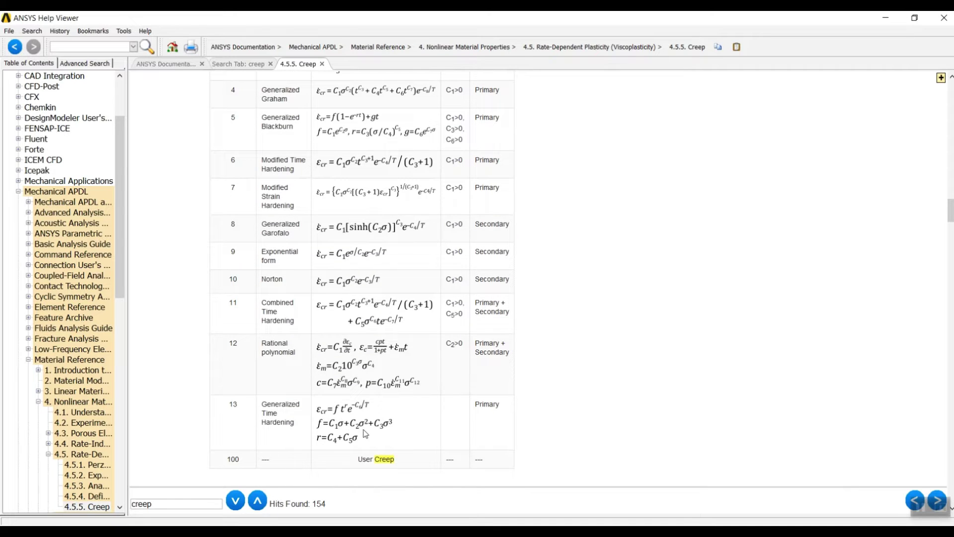
pyautogui.scroll(3, 389, 312)
pyautogui.scroll(1, 389, 311)
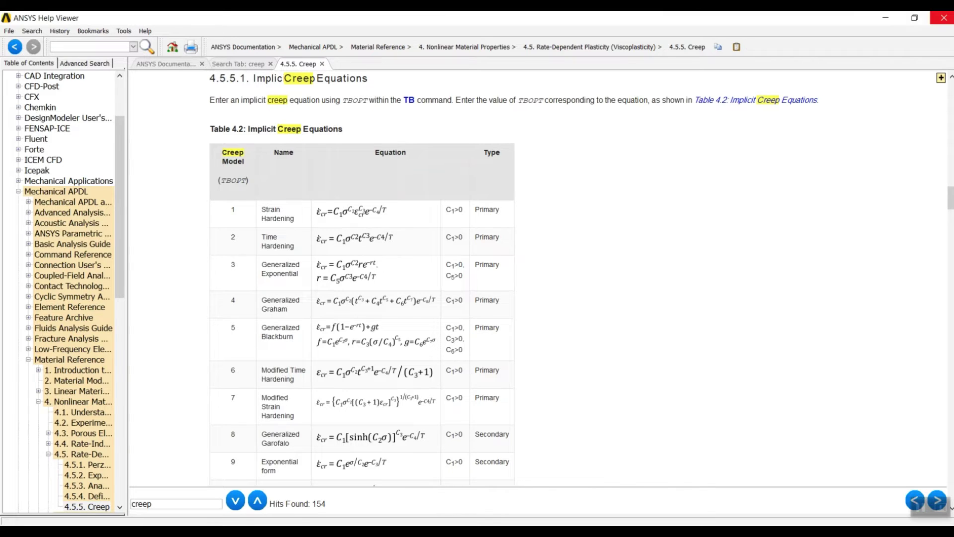
pyautogui.click(944, 19)
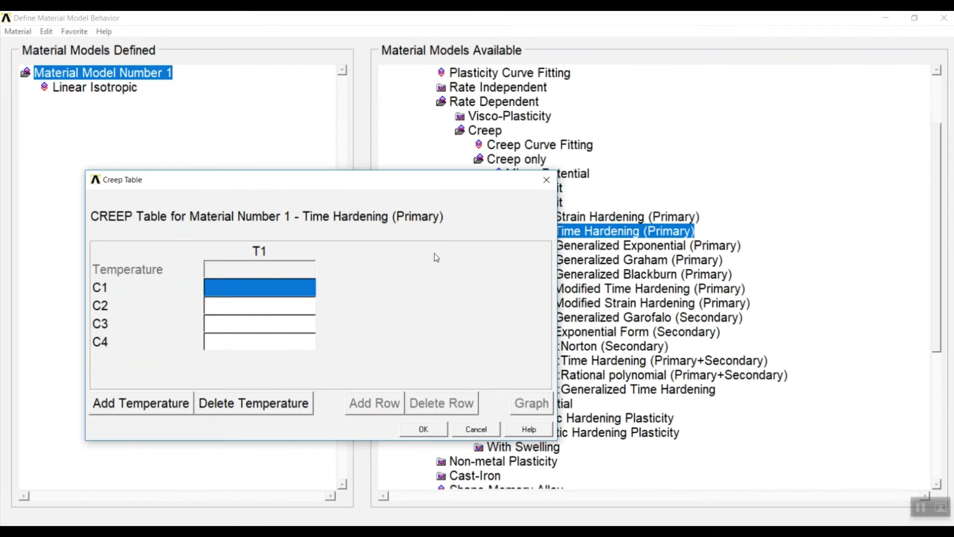
# Restore the material model window to its smaller size, rearrange it with the creep table, and bring up the Bulk file in Notepad
pyautogui.click(915, 18)
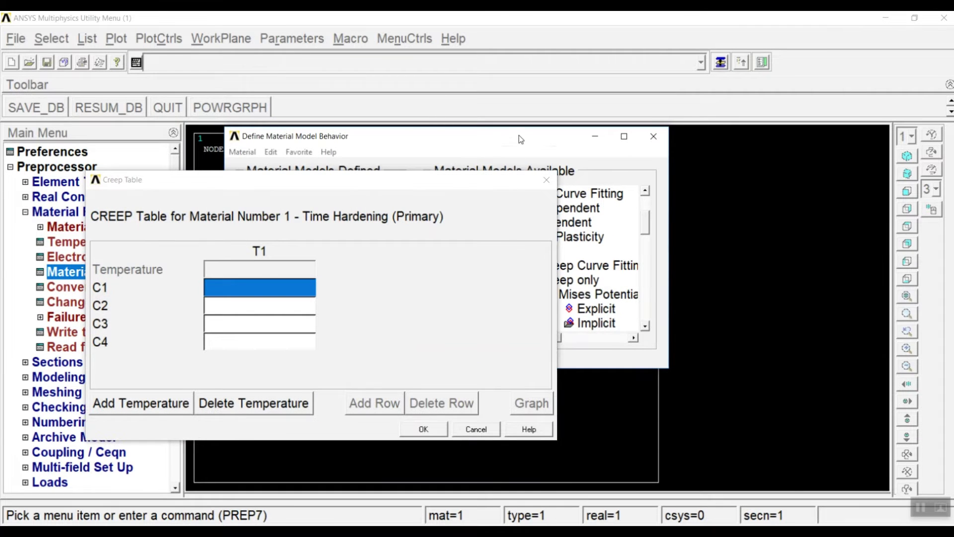
pyautogui.moveTo(519, 135); pyautogui.dragTo(343, 141)
pyautogui.moveTo(389, 184); pyautogui.dragTo(374, 173)
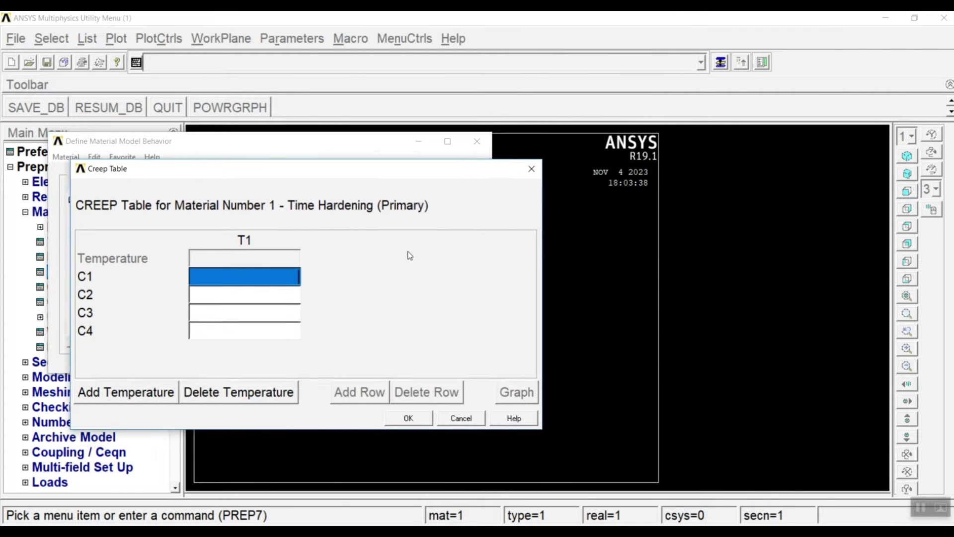
pyautogui.hotkey('alt', 'Tab')
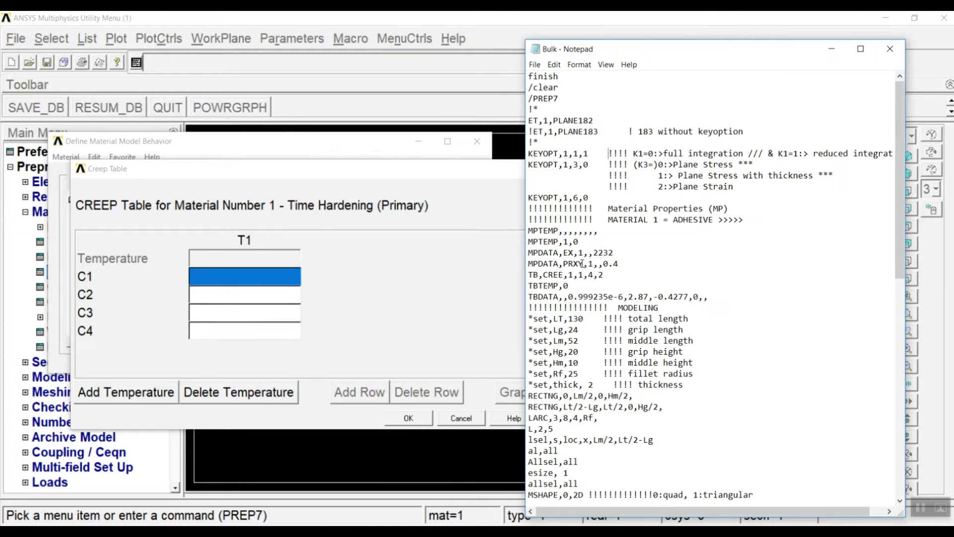
# Enter the time hardening constants C1 0.999235e-6, C2 2.87, C3 -0.4277 and C4 0, and finish the material definition
pyautogui.click(260, 279)
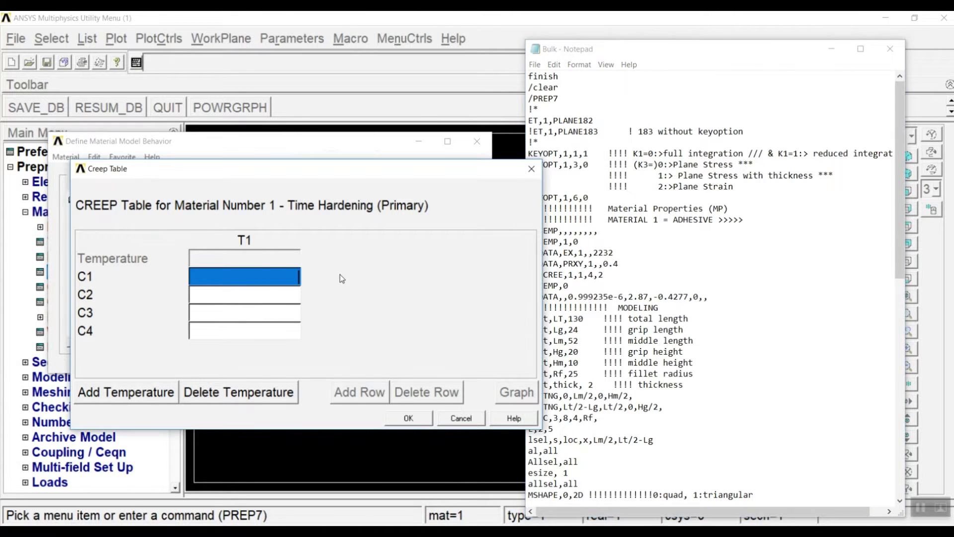
pyautogui.write('0.999')
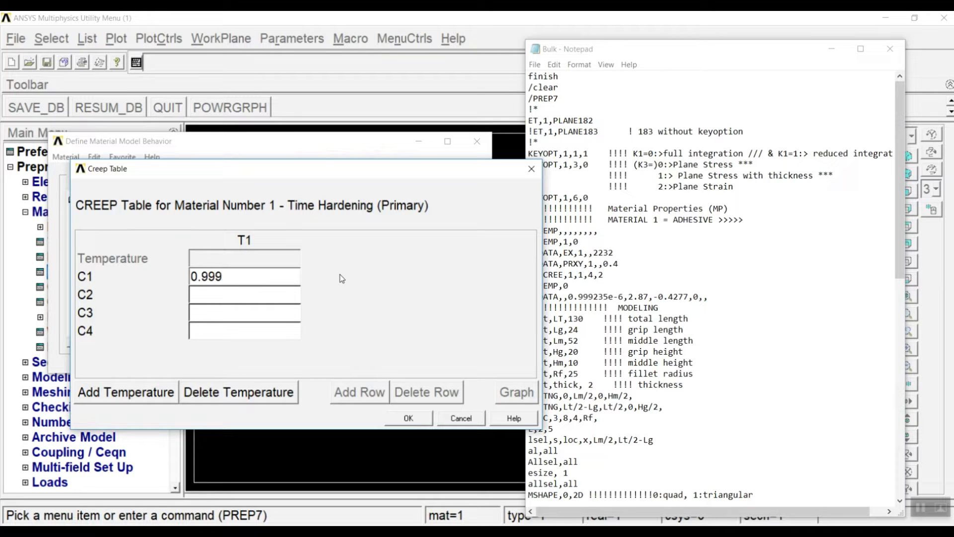
pyautogui.write('235e-6')
pyautogui.click(218, 301)
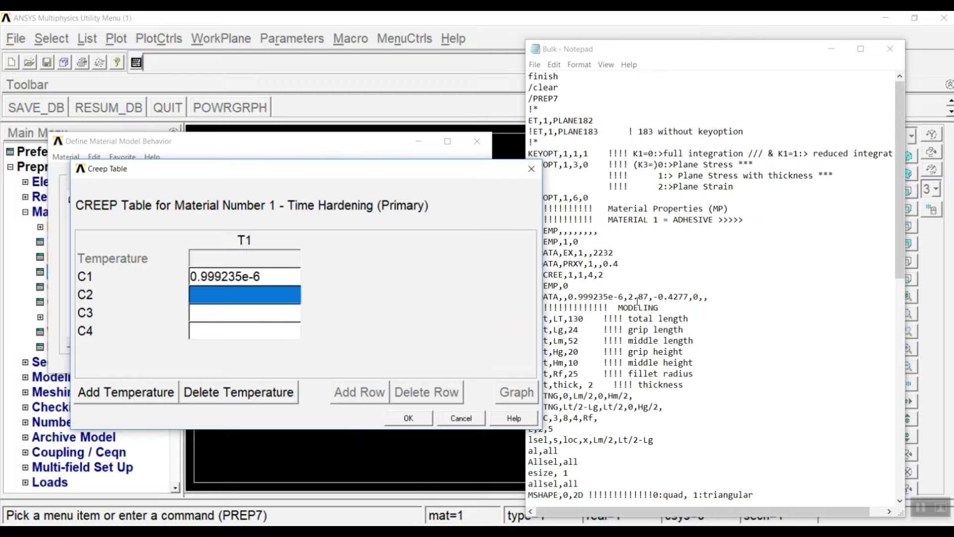
pyautogui.write('2.87')
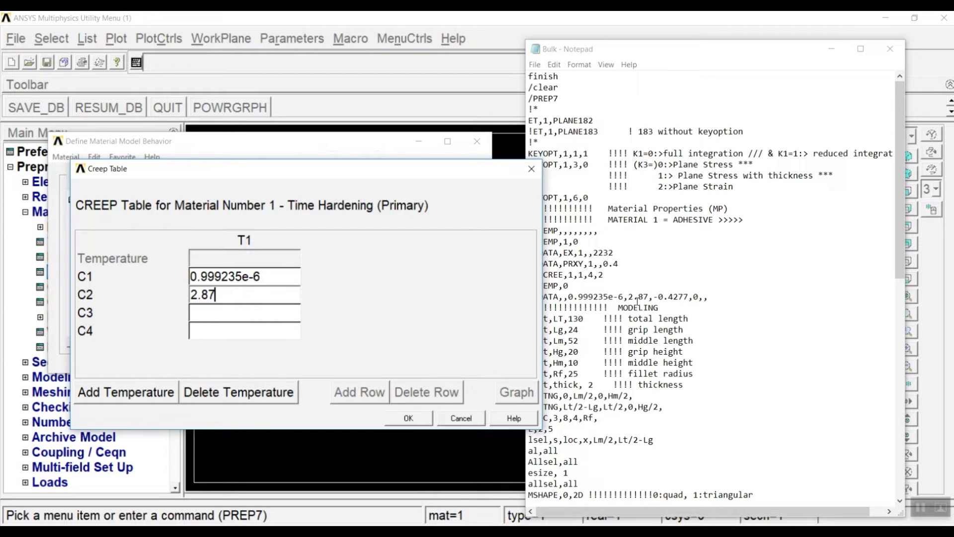
pyautogui.click(272, 318)
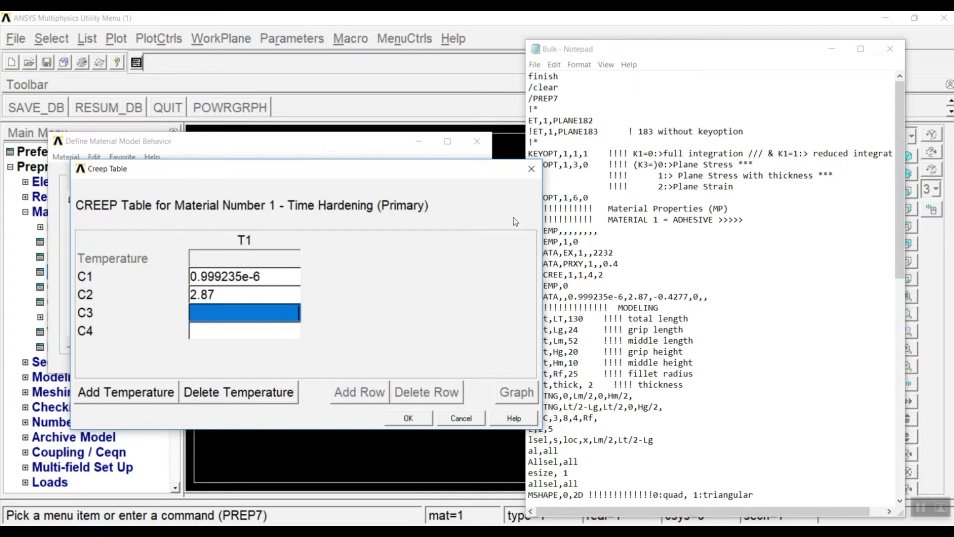
pyautogui.write('-0.')
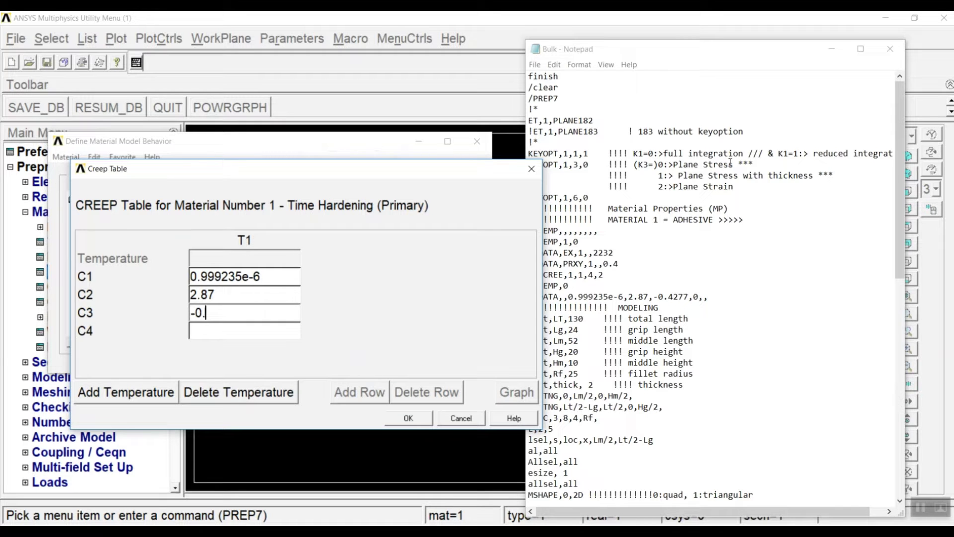
pyautogui.write('4277')
pyautogui.click(226, 330)
pyautogui.write('0')
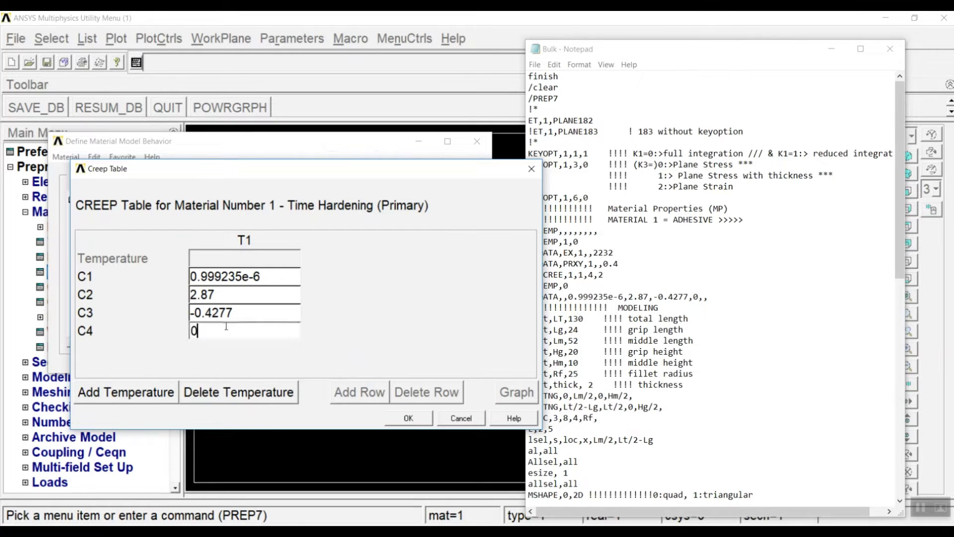
pyautogui.click(407, 417)
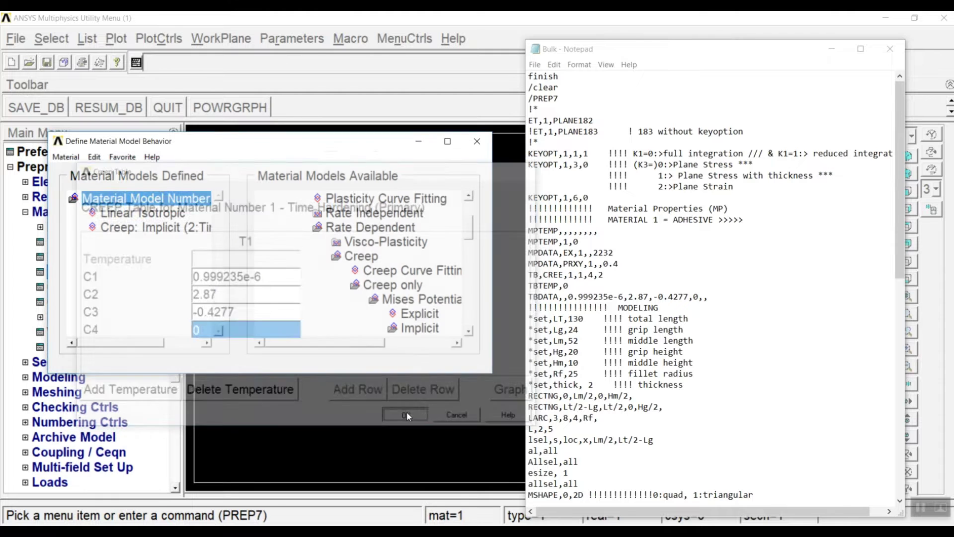
pyautogui.click(468, 145)
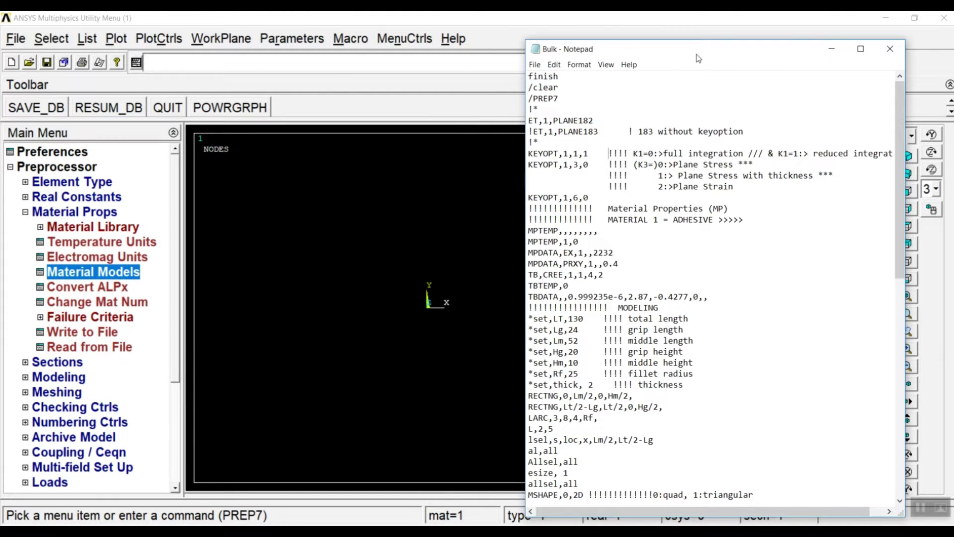
# Run the Bulk file's MODELING command block, from the specimen dimensions through amesh,all, in ANSYS to build and mesh the geometry
pyautogui.moveTo(717, 53); pyautogui.dragTo(737, 34)
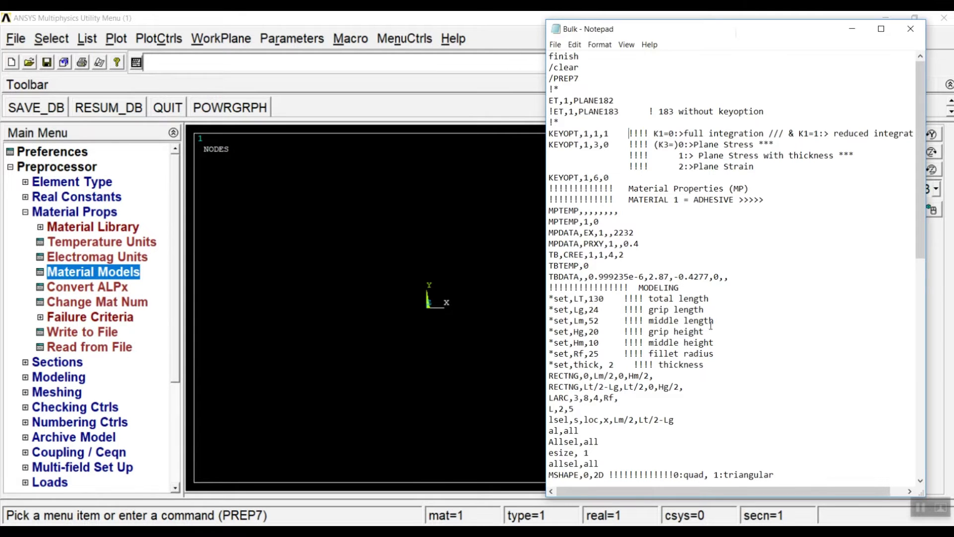
pyautogui.scroll(-2, 711, 324)
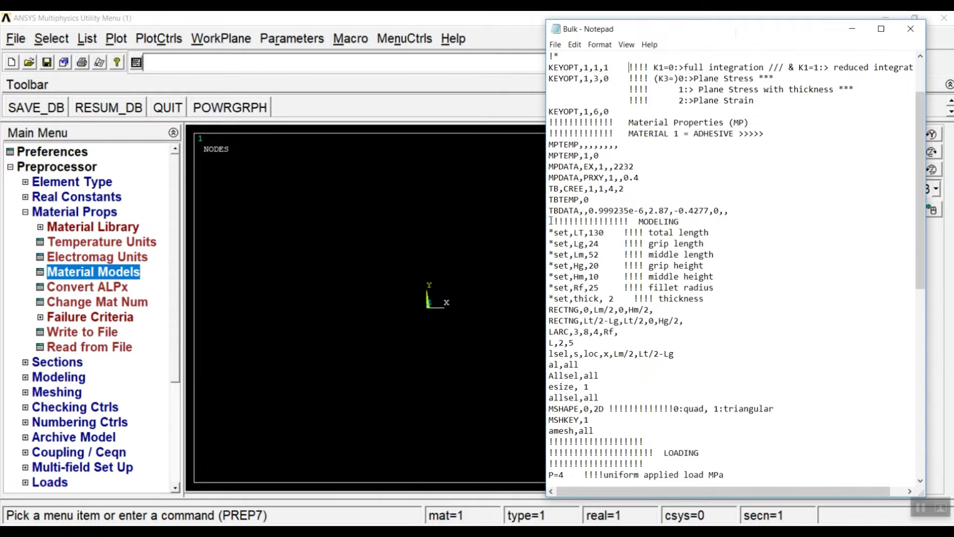
pyautogui.moveTo(550, 221); pyautogui.dragTo(645, 437)
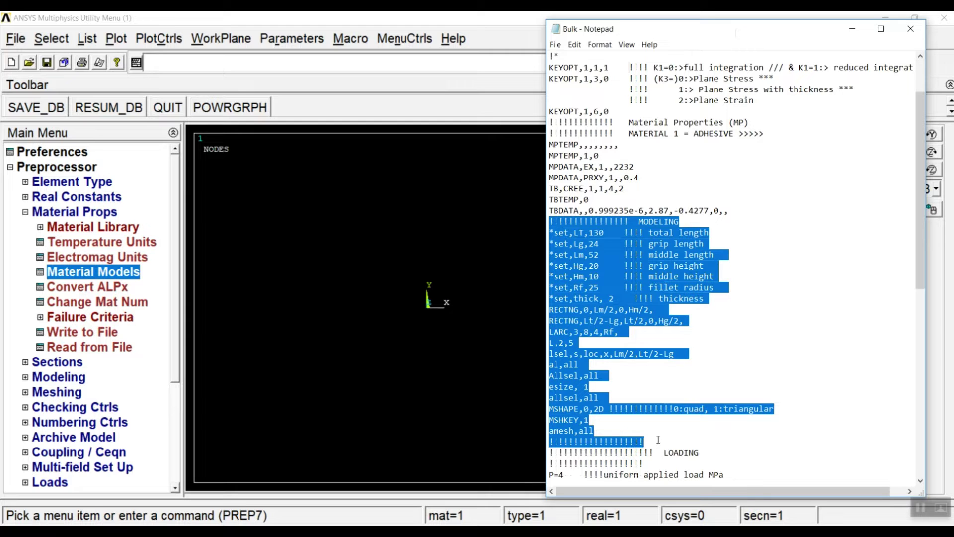
pyautogui.click(394, 62)
pyautogui.rightClick(395, 61)
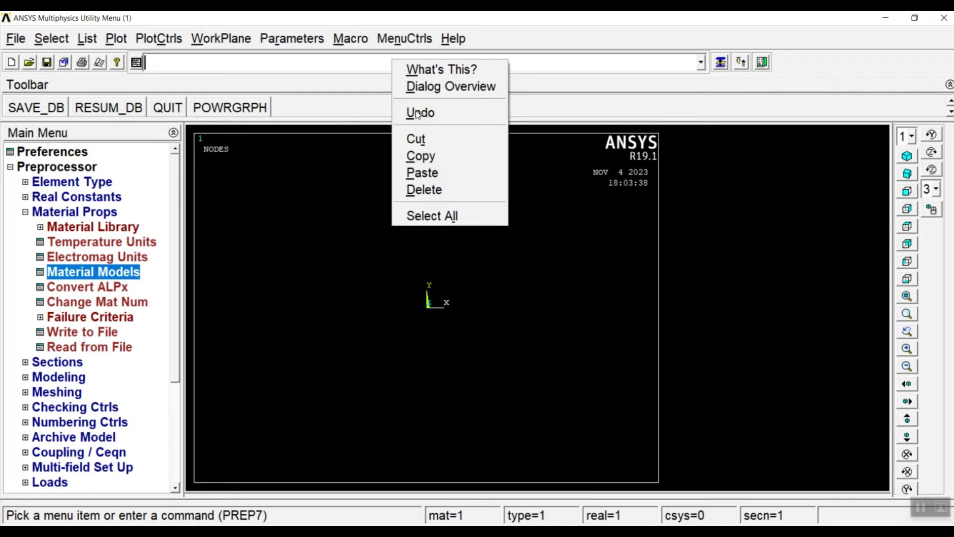
pyautogui.click(423, 173)
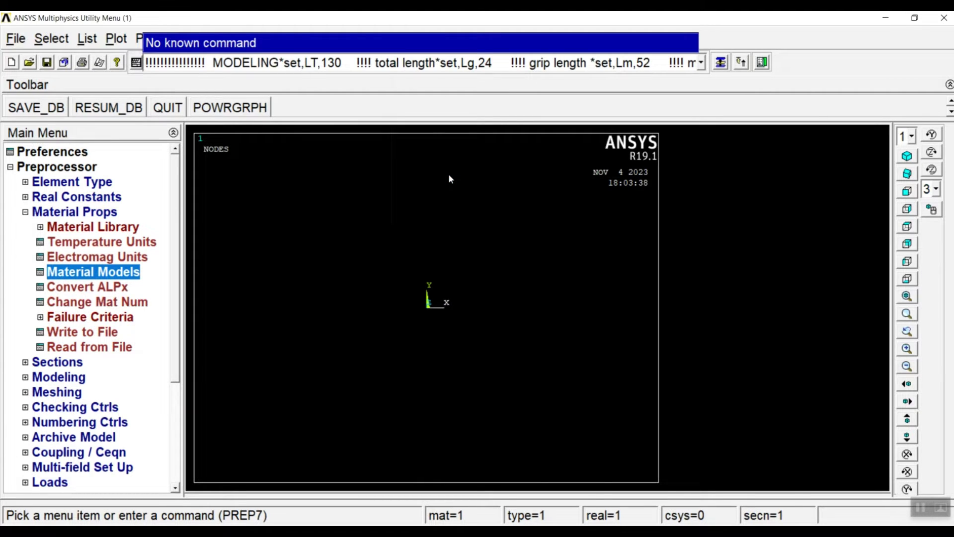
pyautogui.press('Return')
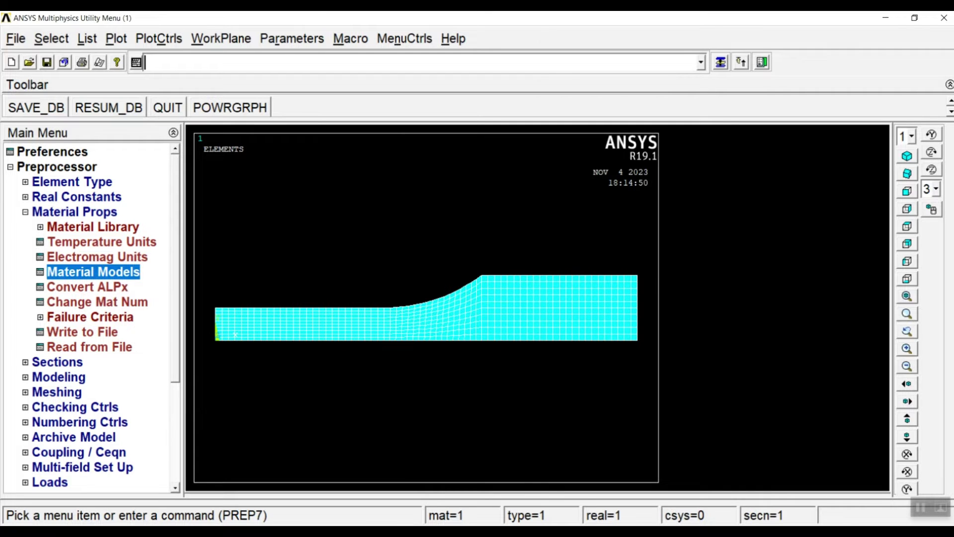
# Check the LOADING commands in the Bulk file and return to the ANSYS window
pyautogui.hotkey('alt', 'Tab')
pyautogui.scroll(-5, 691, 302)
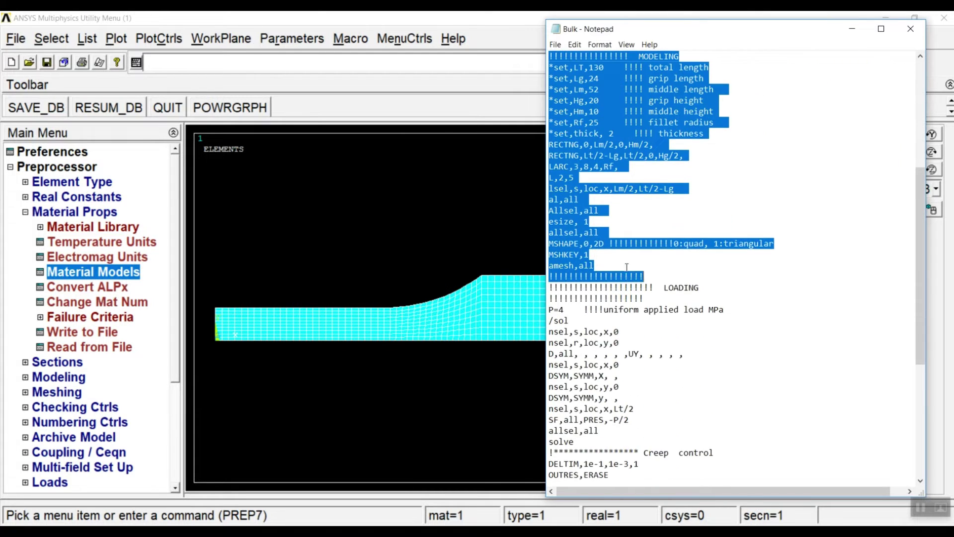
pyautogui.click(497, 19)
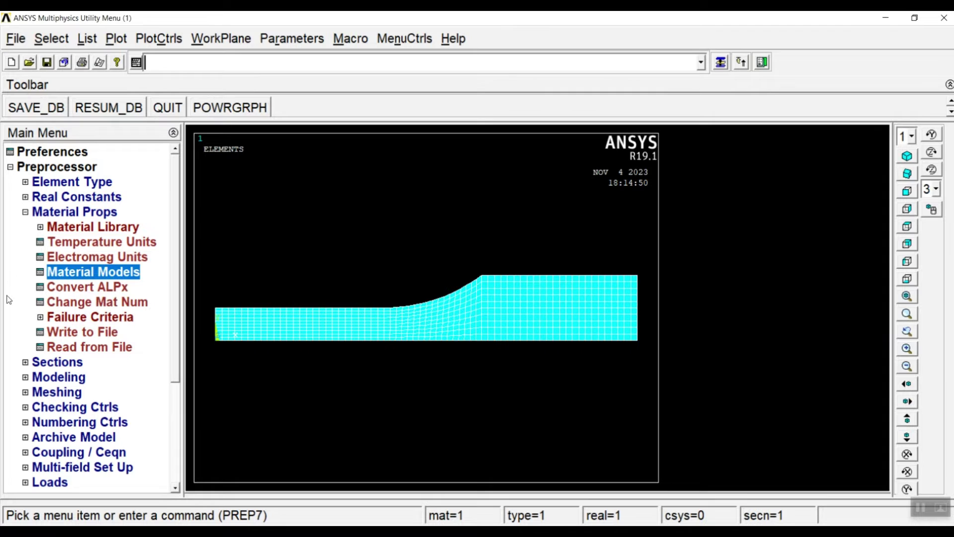
# Apply symmetry boundary conditions on the three lines along the specimen's bottom edge and on its left end line
pyautogui.click(26, 212)
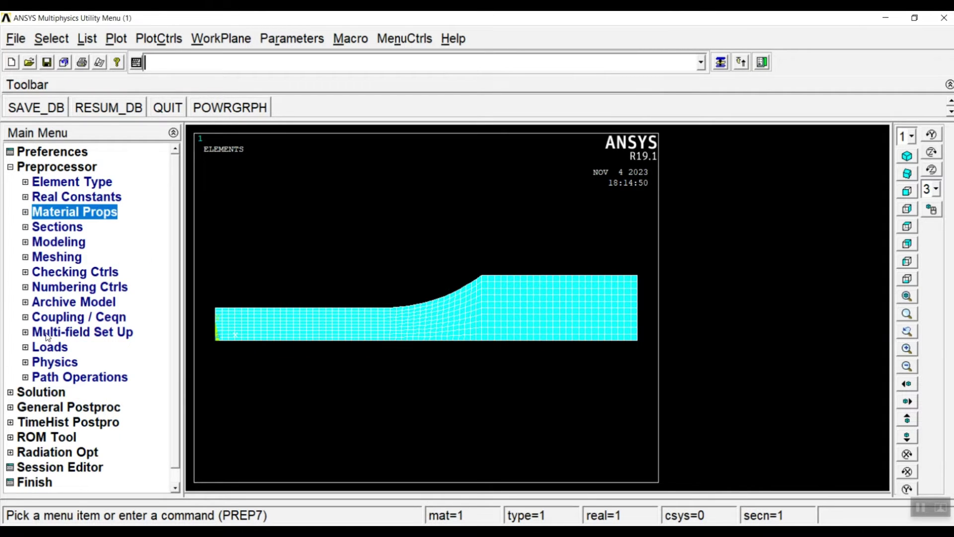
pyautogui.click(47, 349)
pyautogui.click(55, 378)
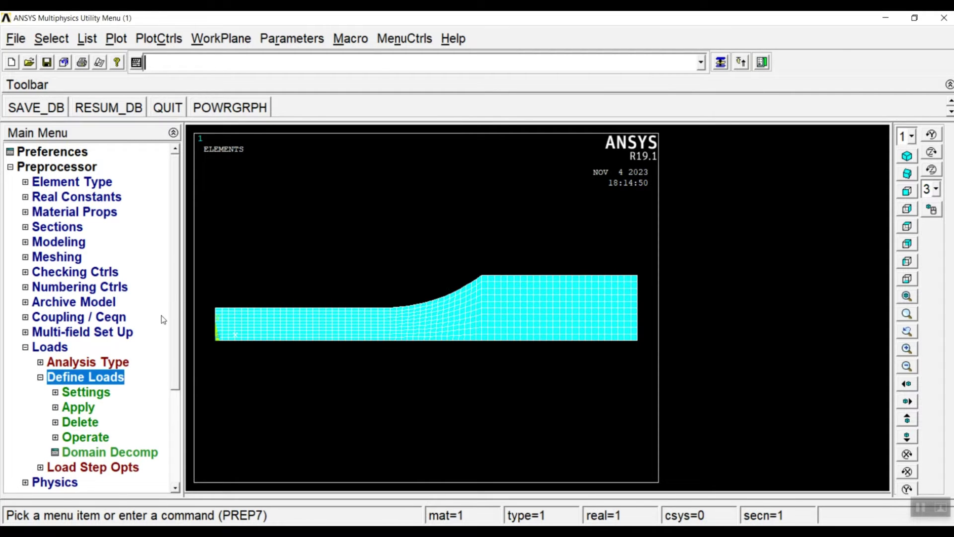
pyautogui.moveTo(175, 306); pyautogui.dragTo(166, 386)
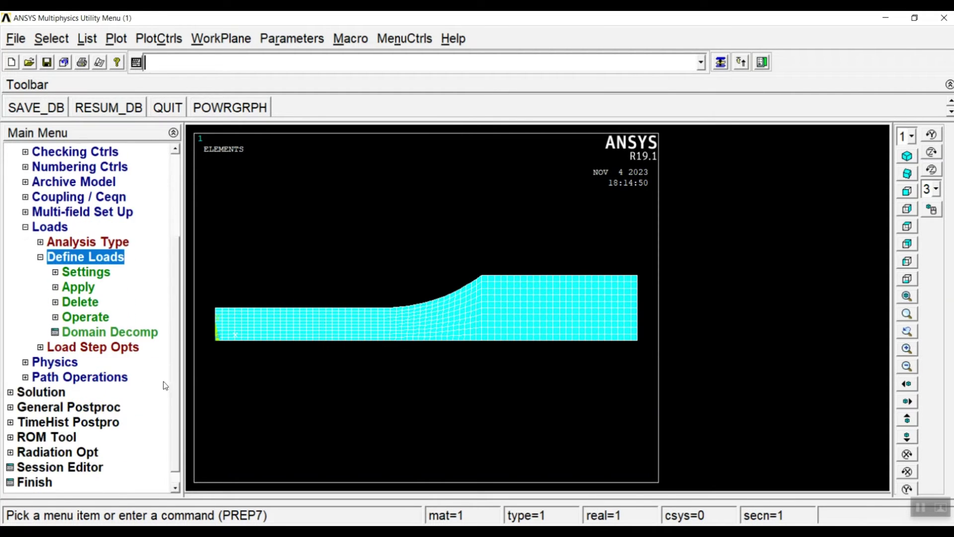
pyautogui.click(77, 289)
pyautogui.click(99, 302)
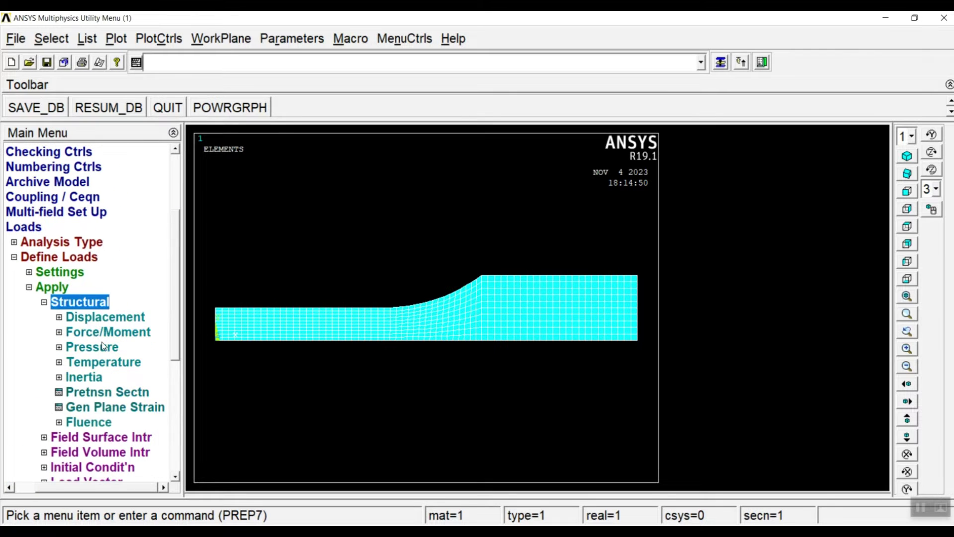
pyautogui.click(93, 318)
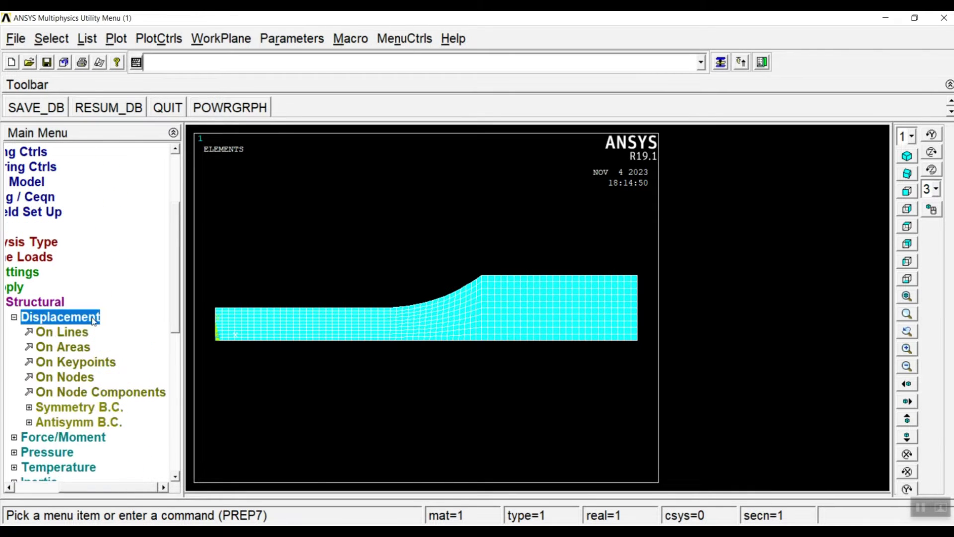
pyautogui.click(66, 408)
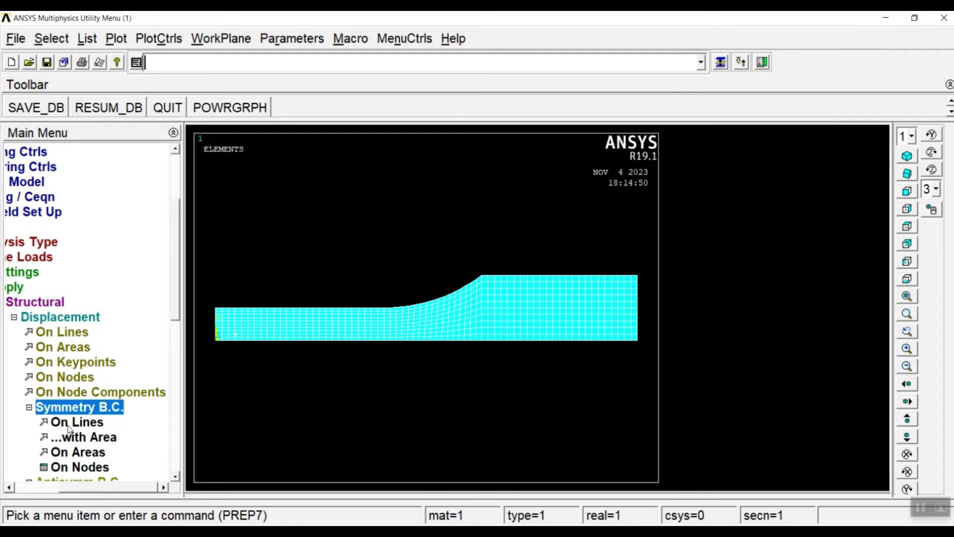
pyautogui.click(68, 426)
pyautogui.click(574, 350)
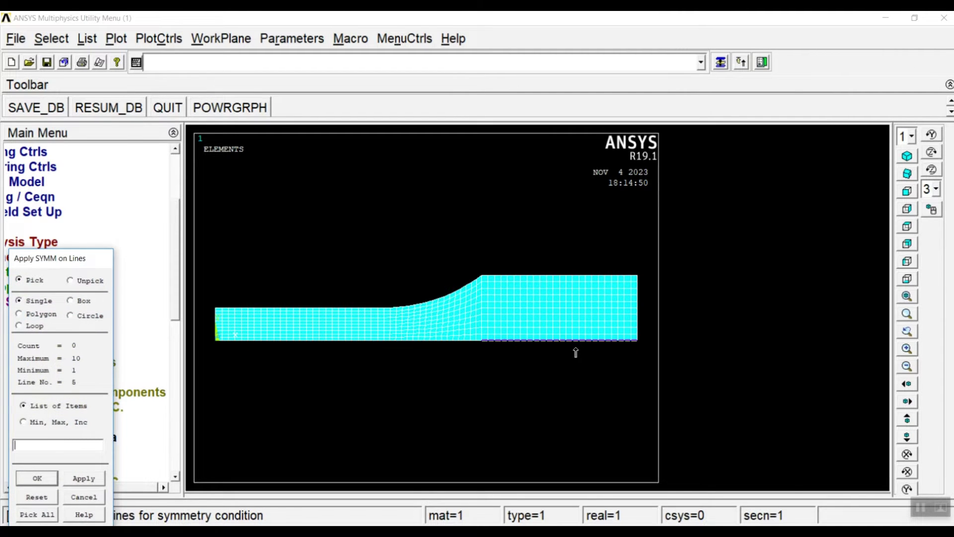
pyautogui.click(450, 343)
pyautogui.click(352, 341)
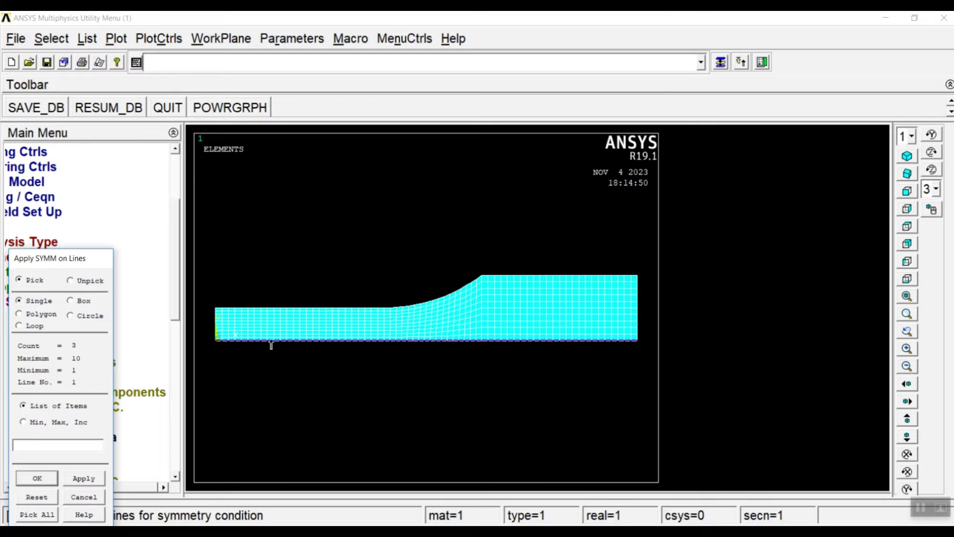
pyautogui.click(214, 319)
pyautogui.click(36, 478)
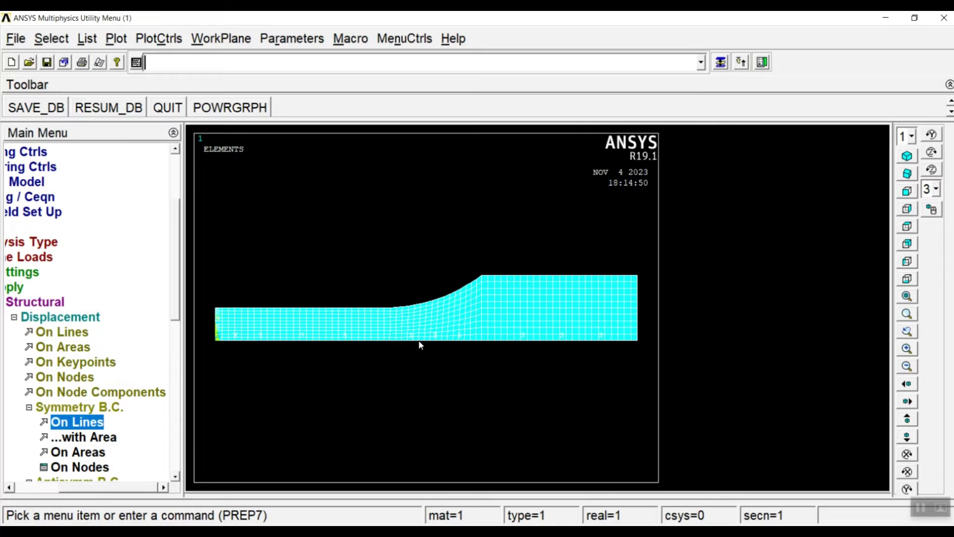
# Apply a constant pressure of -4 on the vertical line at the specimen's right grip end
pyautogui.click(49, 407)
pyautogui.click(33, 321)
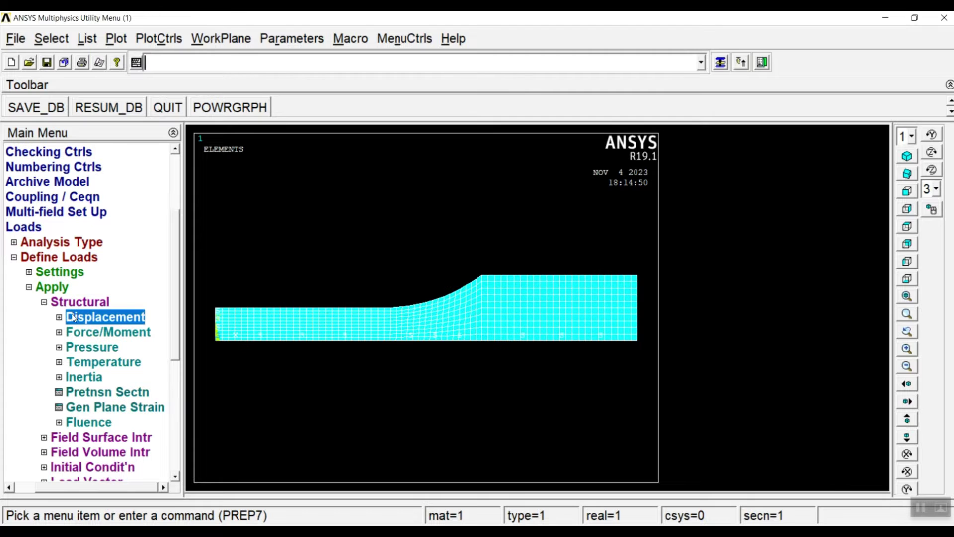
pyautogui.click(85, 352)
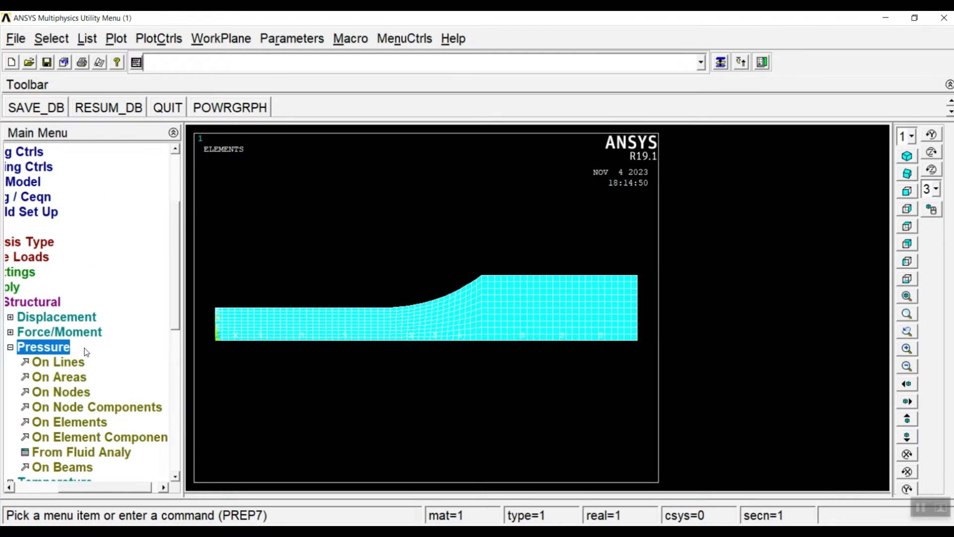
pyautogui.click(63, 366)
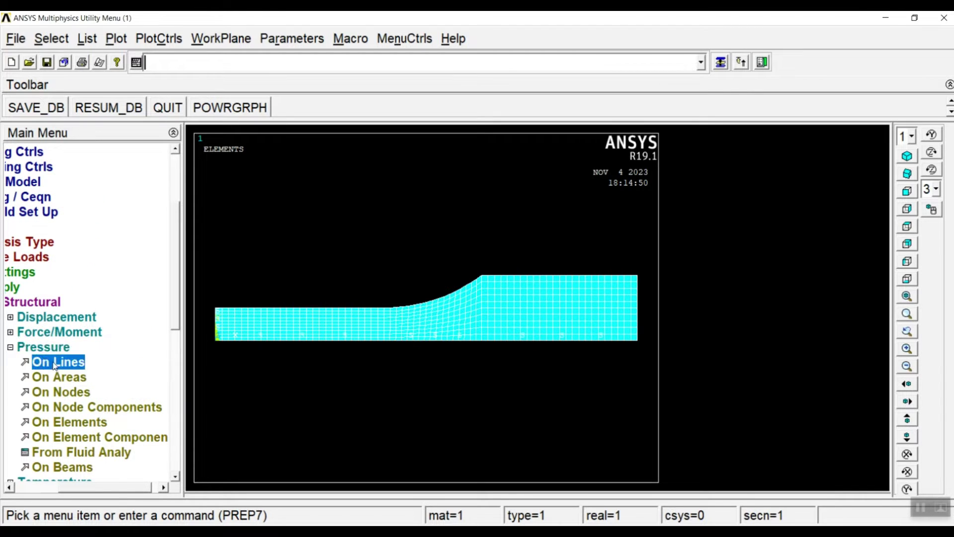
pyautogui.click(644, 306)
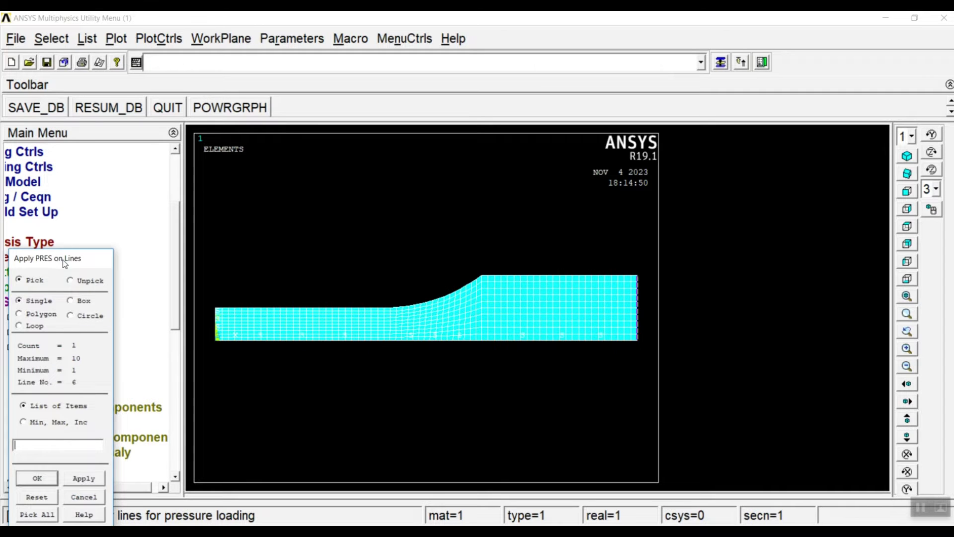
pyautogui.moveTo(62, 258); pyautogui.dragTo(140, 151)
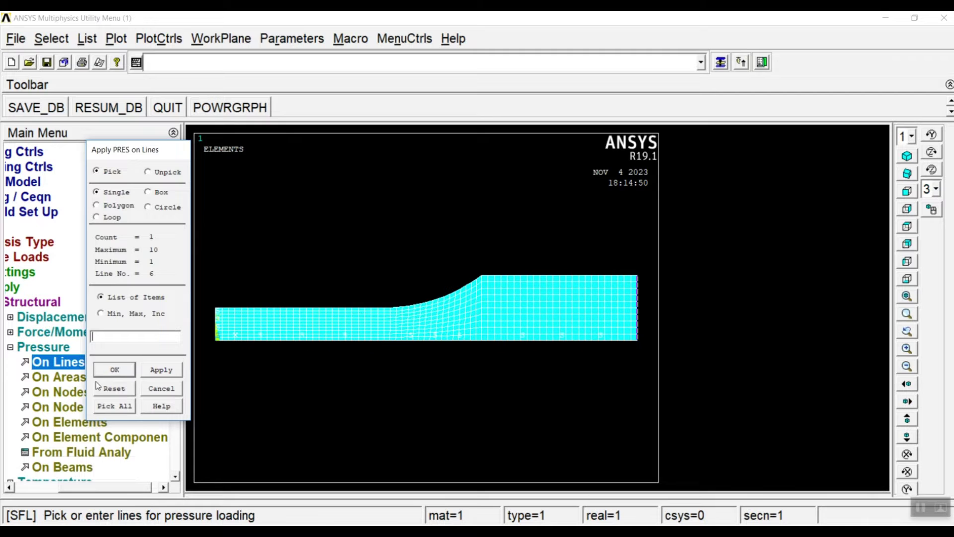
pyautogui.click(116, 371)
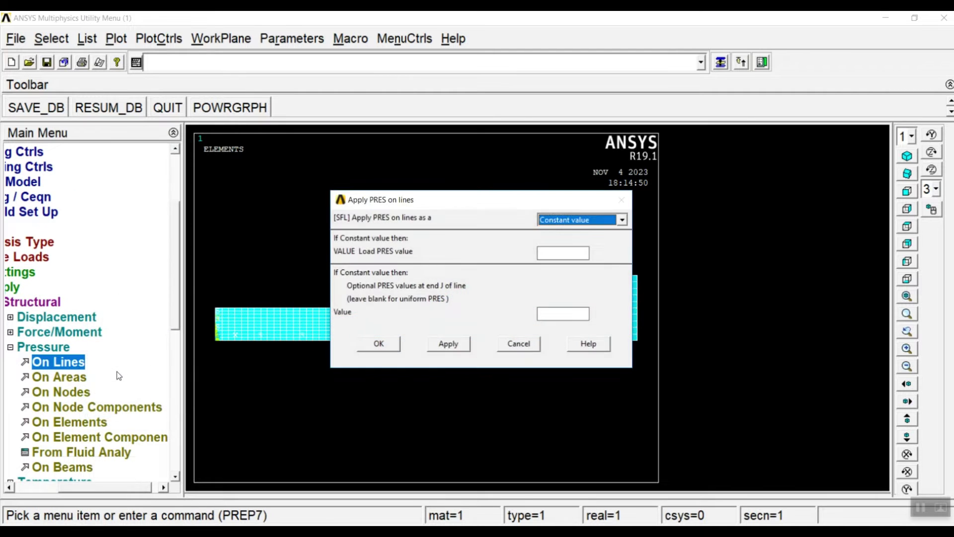
pyautogui.click(561, 253)
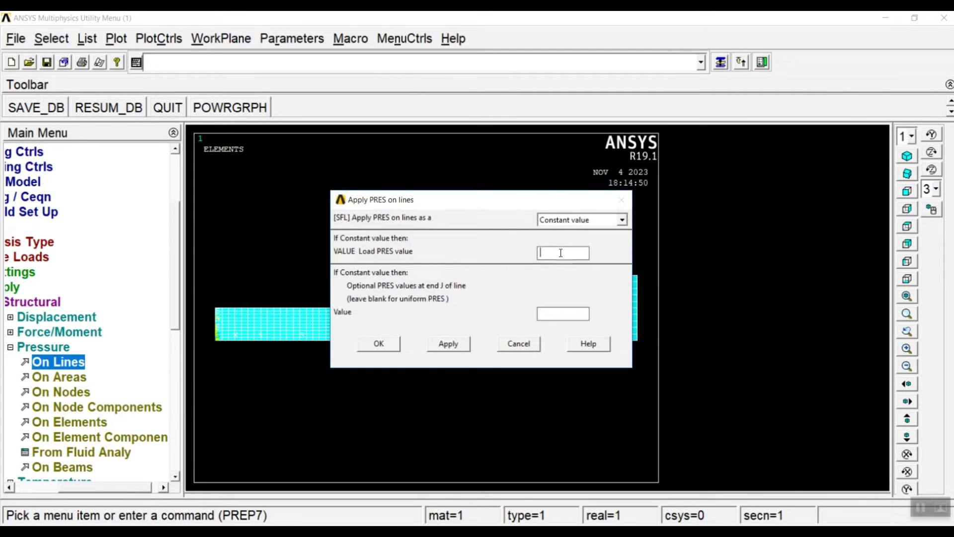
pyautogui.write('4')
pyautogui.press('Home')
pyautogui.write('-')
pyautogui.click(379, 343)
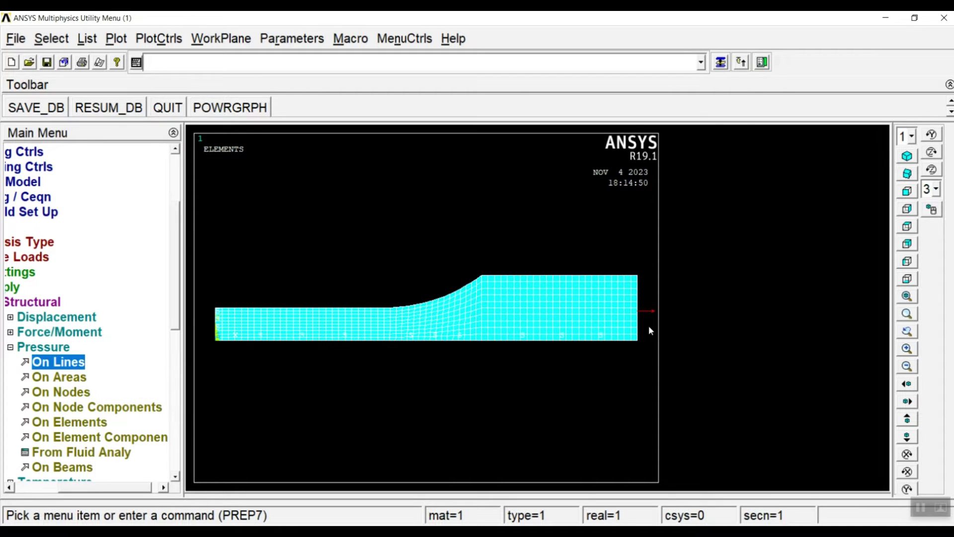
# Collapse the preprocessor load settings and define a new Static analysis in the Solution processor
pyautogui.click(10, 347)
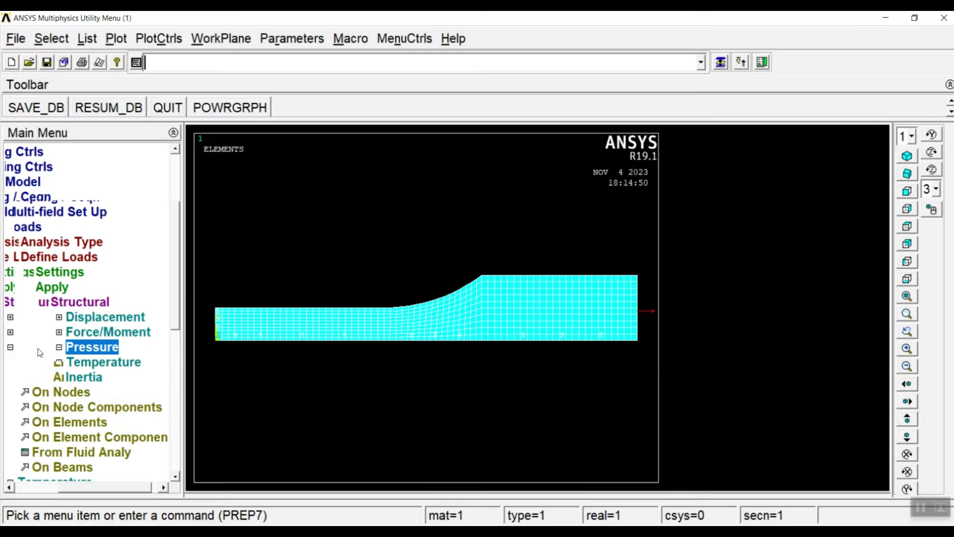
pyautogui.click(58, 302)
pyautogui.click(56, 287)
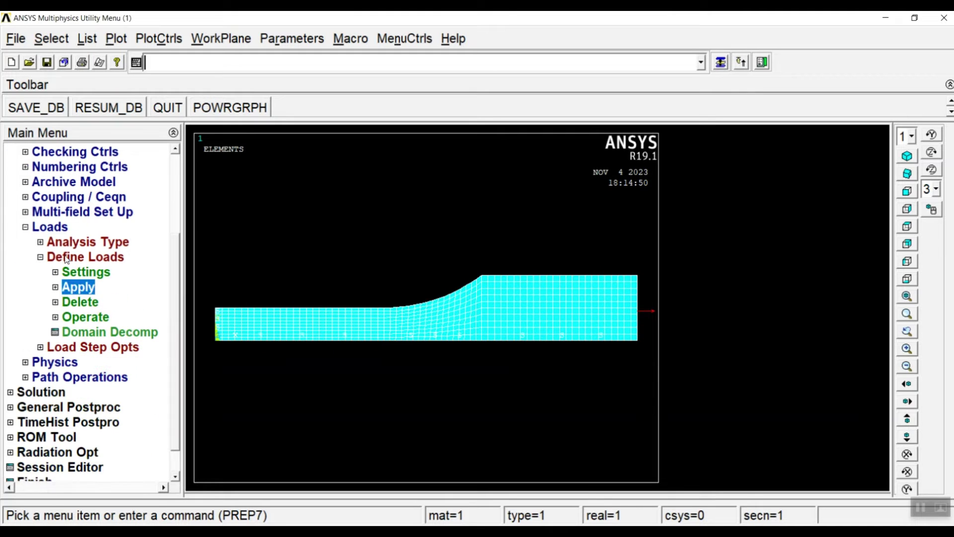
pyautogui.click(64, 256)
pyautogui.click(27, 272)
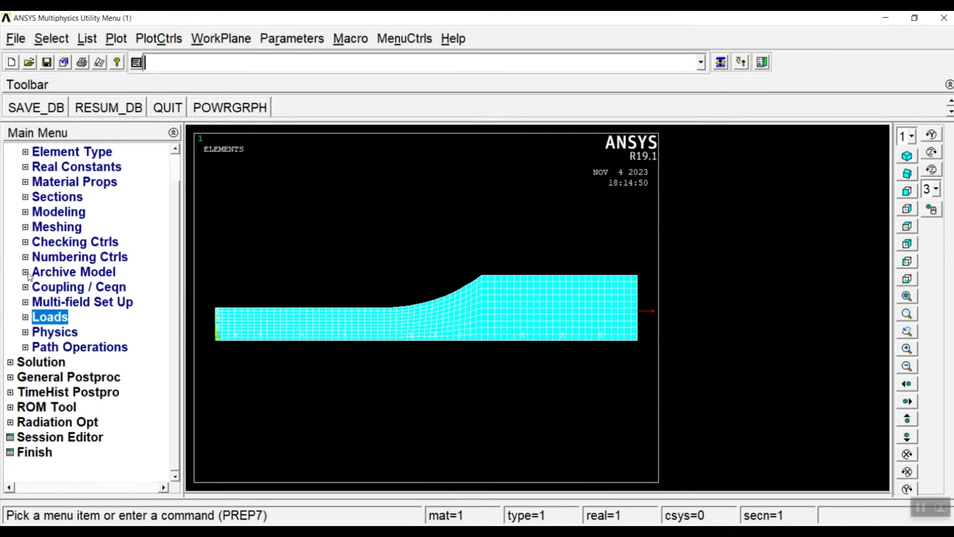
pyautogui.click(29, 363)
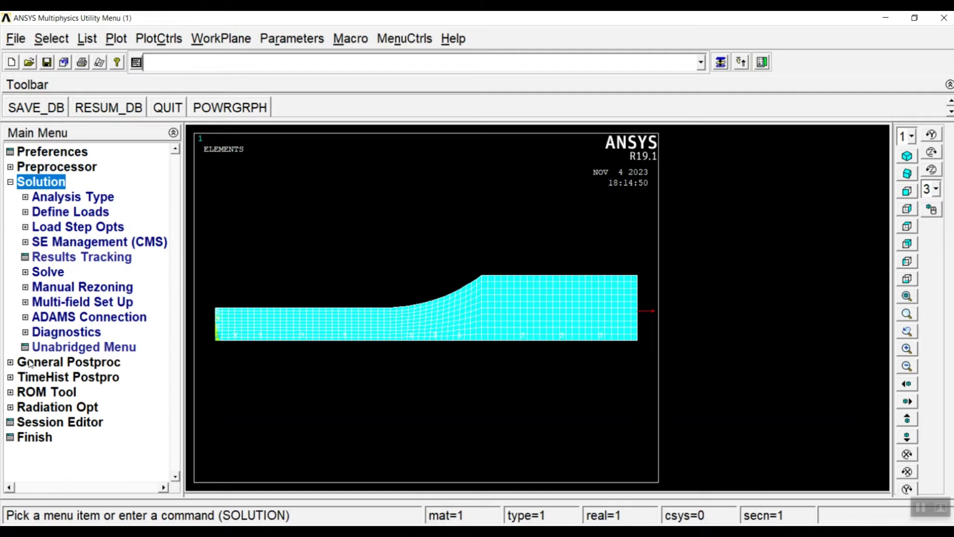
pyautogui.click(53, 197)
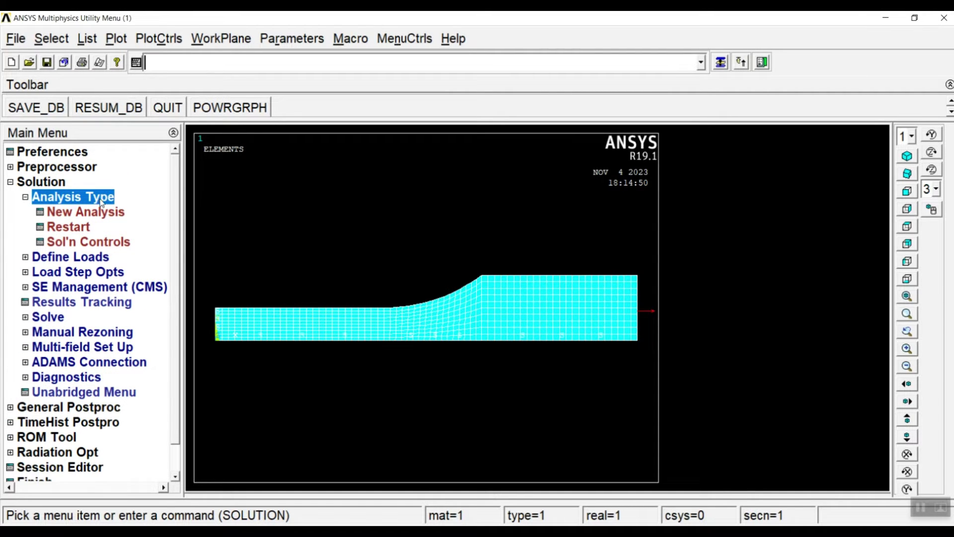
pyautogui.click(86, 213)
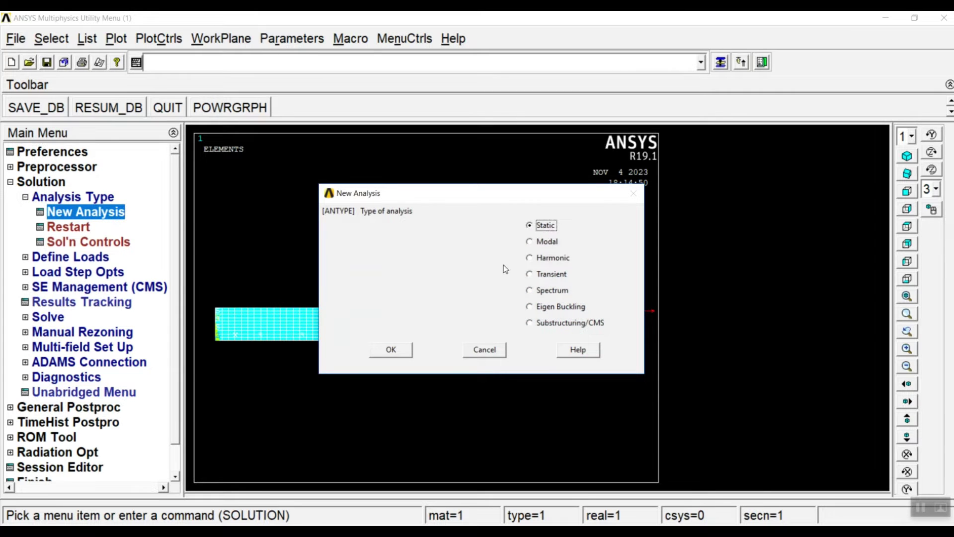
pyautogui.click(392, 351)
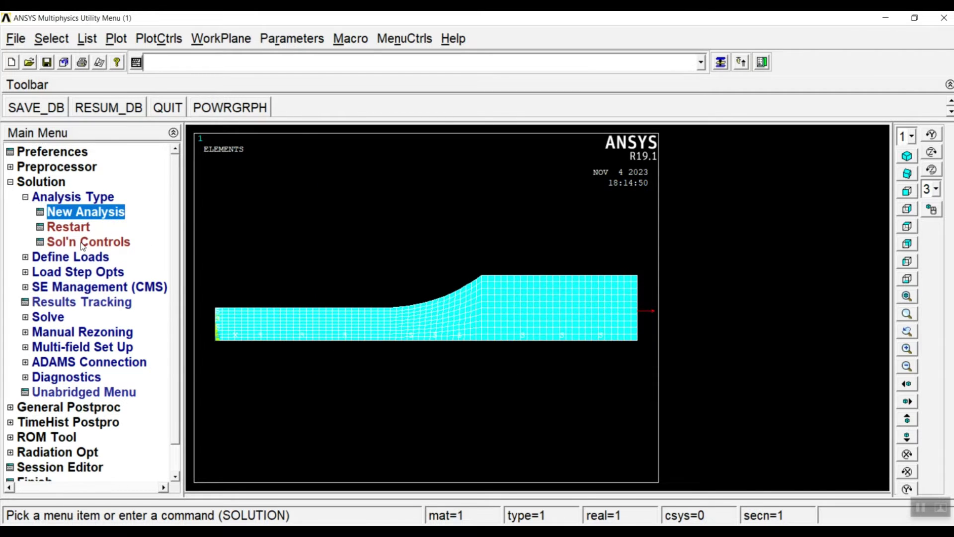
# Set the time at end of loadstep to 1e-6 in the solution controls
pyautogui.click(82, 242)
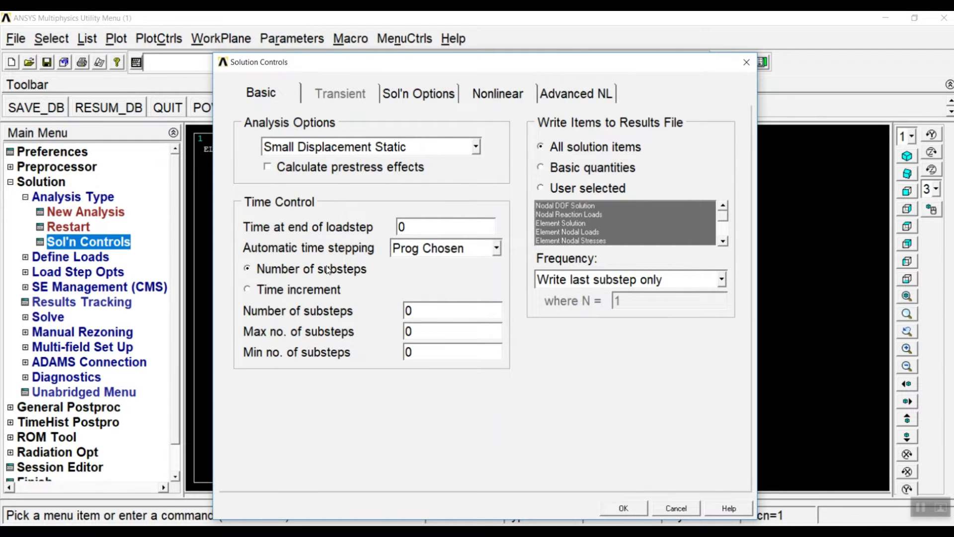
pyautogui.click(417, 231)
pyautogui.moveTo(417, 230); pyautogui.dragTo(361, 232)
pyautogui.write('1e-6')
pyautogui.click(621, 507)
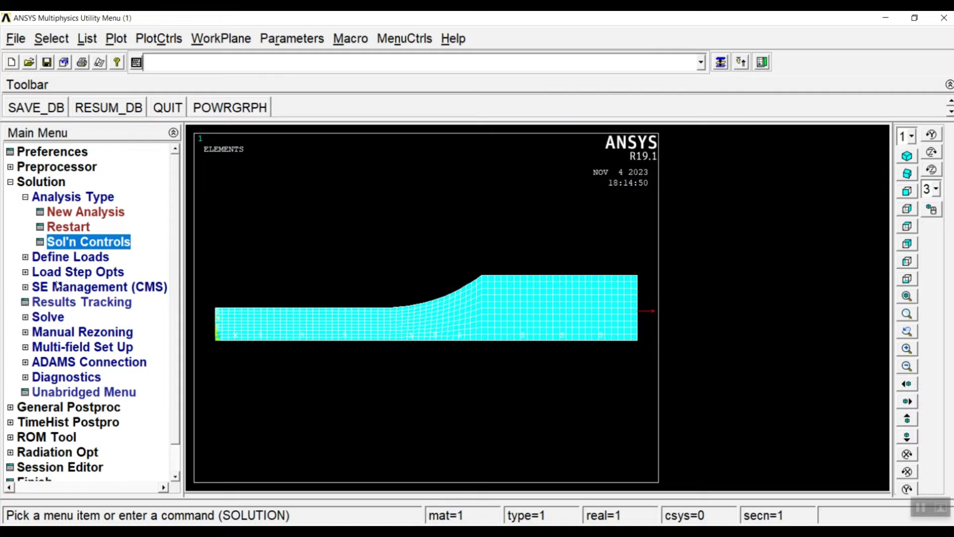
# Solve the initial load step as the current load step, agreeing to execute the solve command, and dismiss the closing note
pyautogui.click(37, 318)
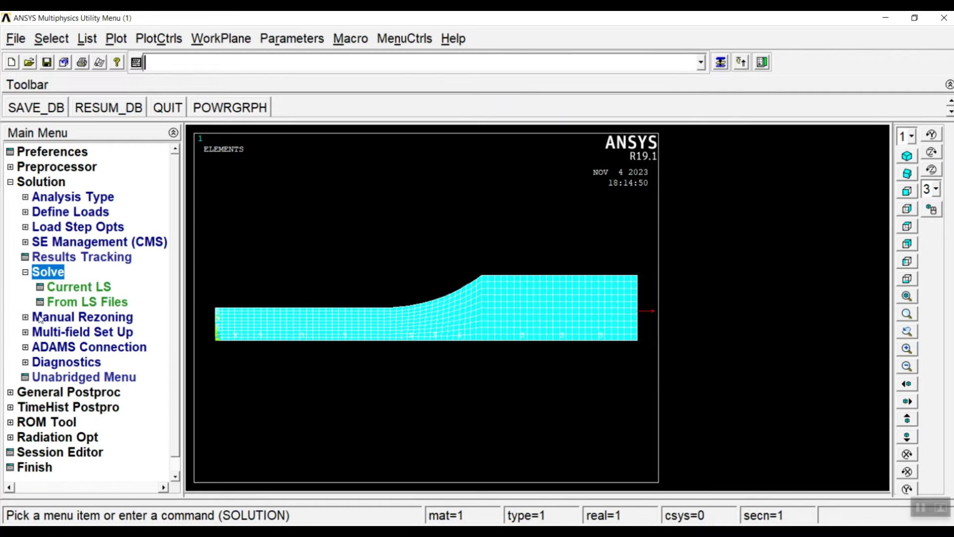
pyautogui.click(70, 288)
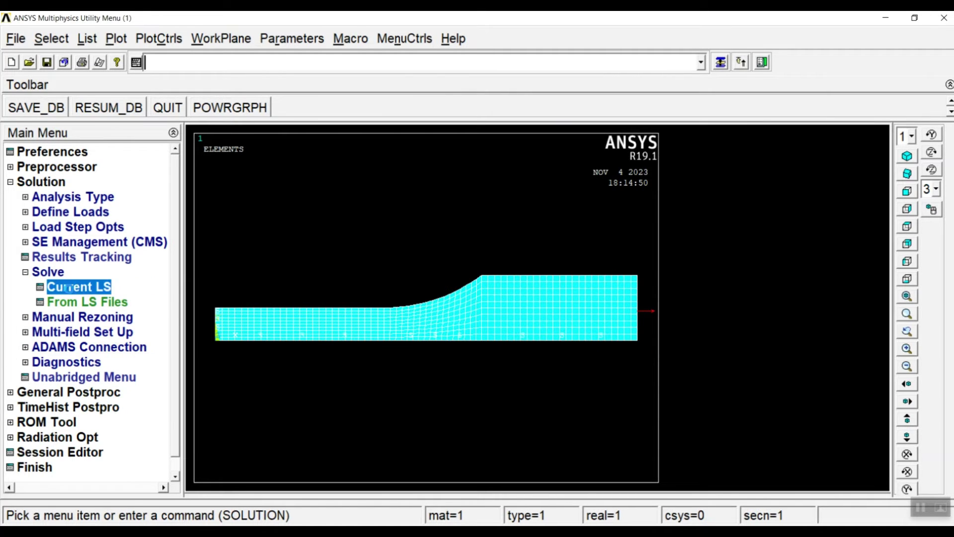
pyautogui.click(614, 141)
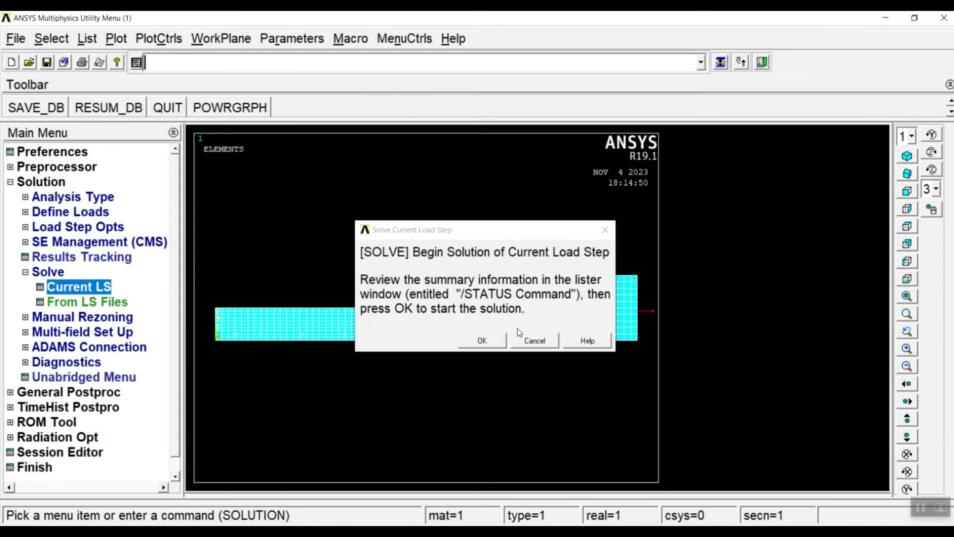
pyautogui.click(483, 342)
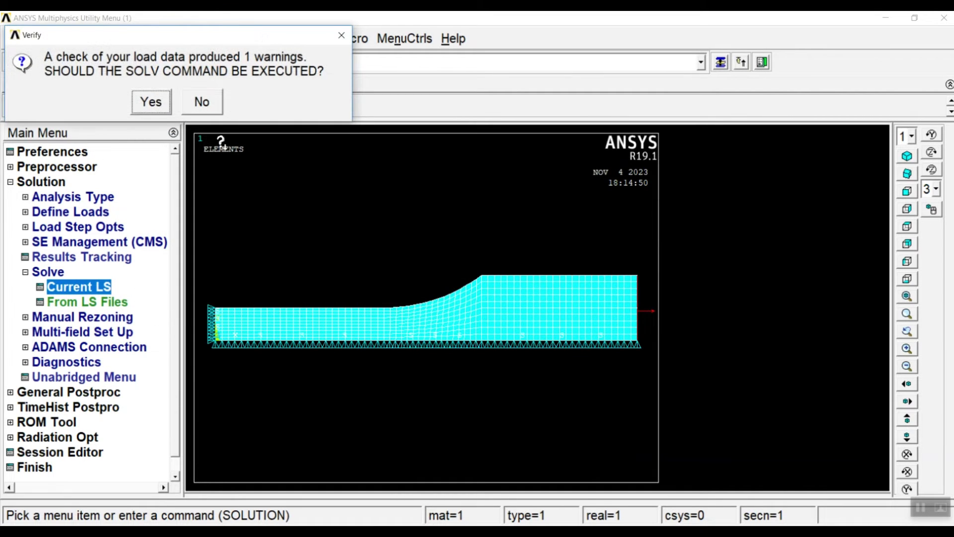
pyautogui.click(156, 97)
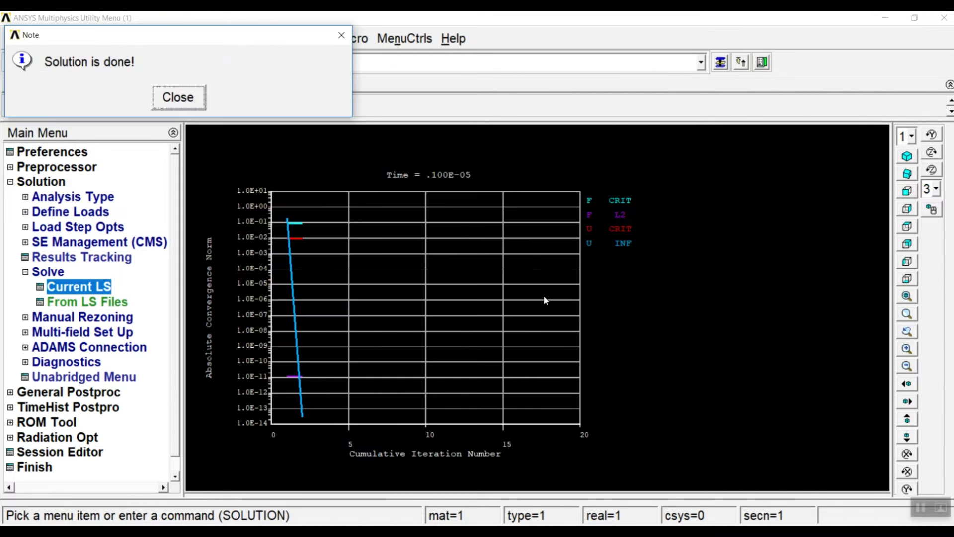
pyautogui.click(177, 99)
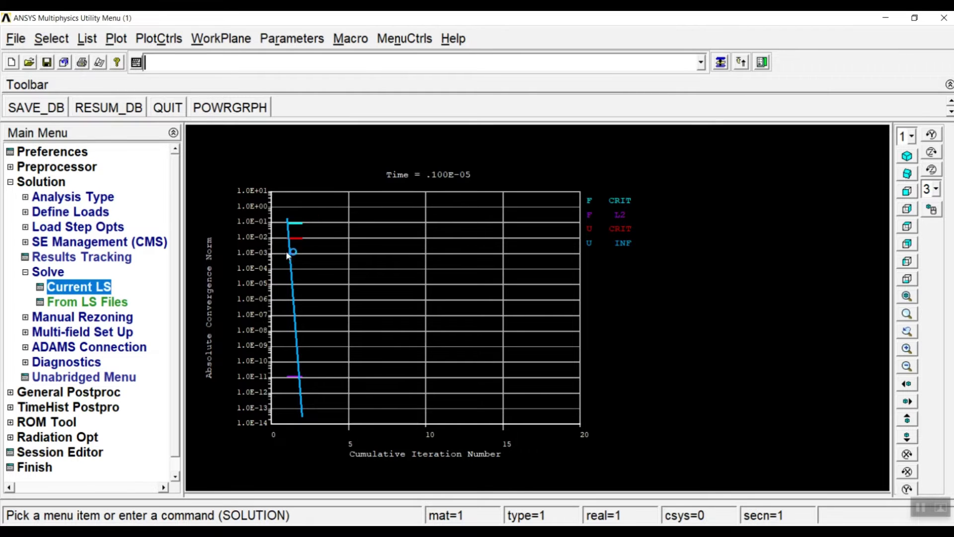
# Set the time at end of loadstep to 1000 in the solution controls for the creep load step
pyautogui.click(56, 198)
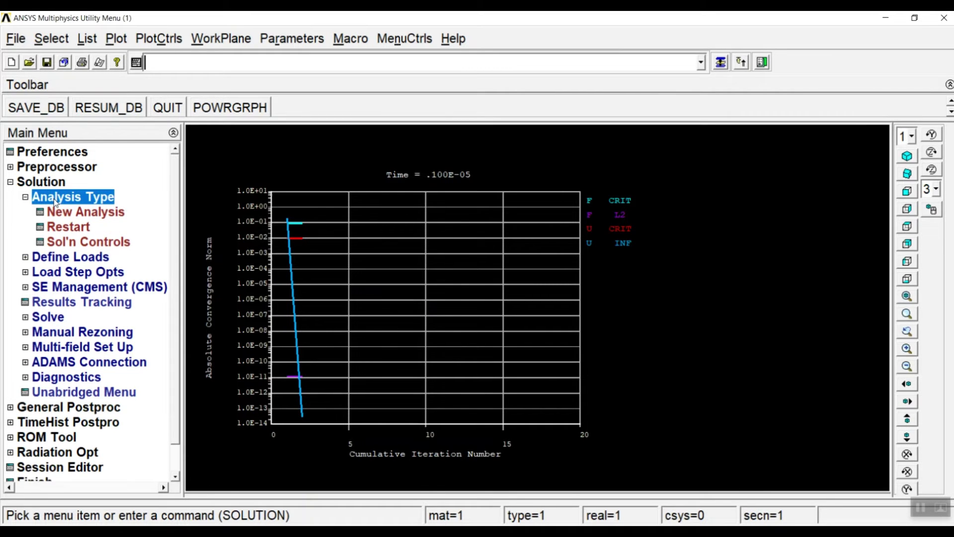
pyautogui.click(72, 242)
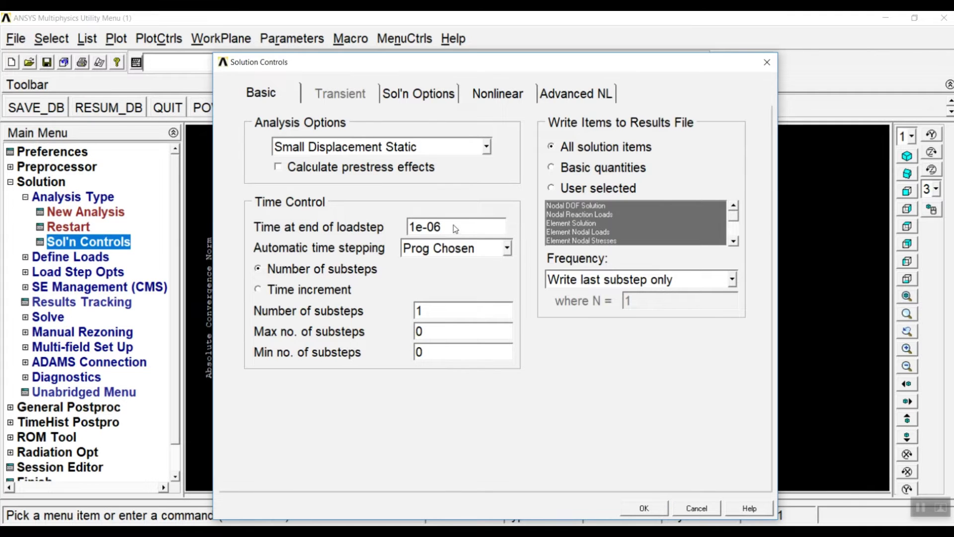
pyautogui.moveTo(451, 225); pyautogui.dragTo(364, 233)
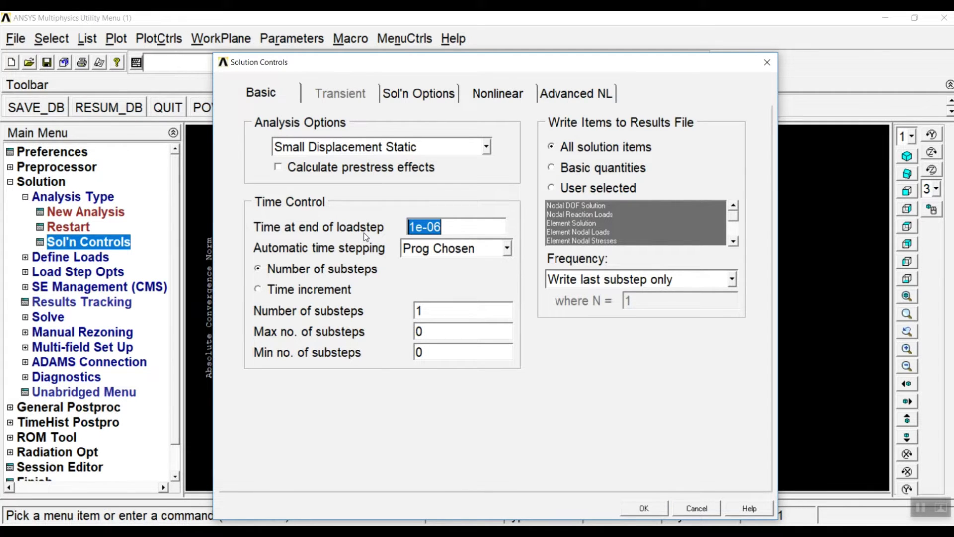
pyautogui.write('1')
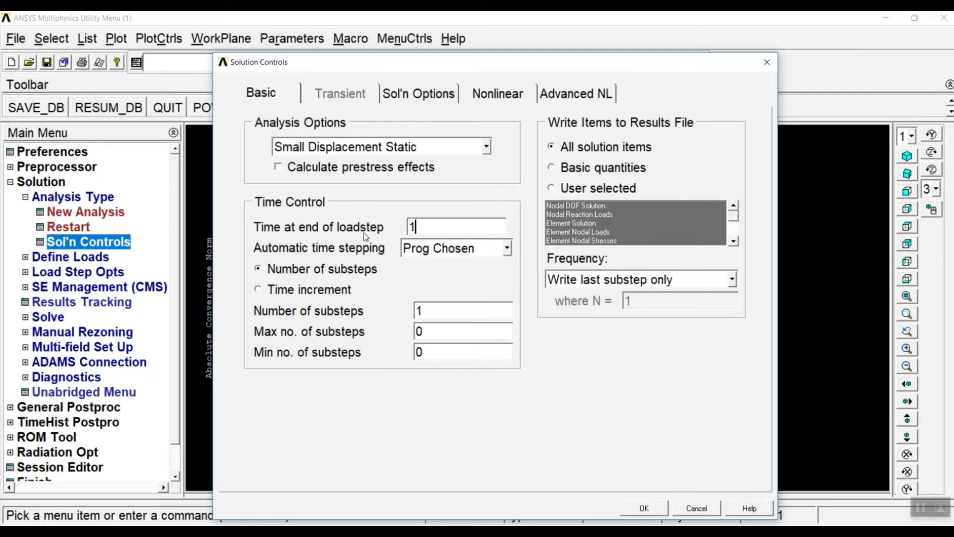
pyautogui.write('000')
# Define the substeps by time increment with a time step size of 0.1, minimum time step 0.001 and maximum time step 5
pyautogui.click(293, 291)
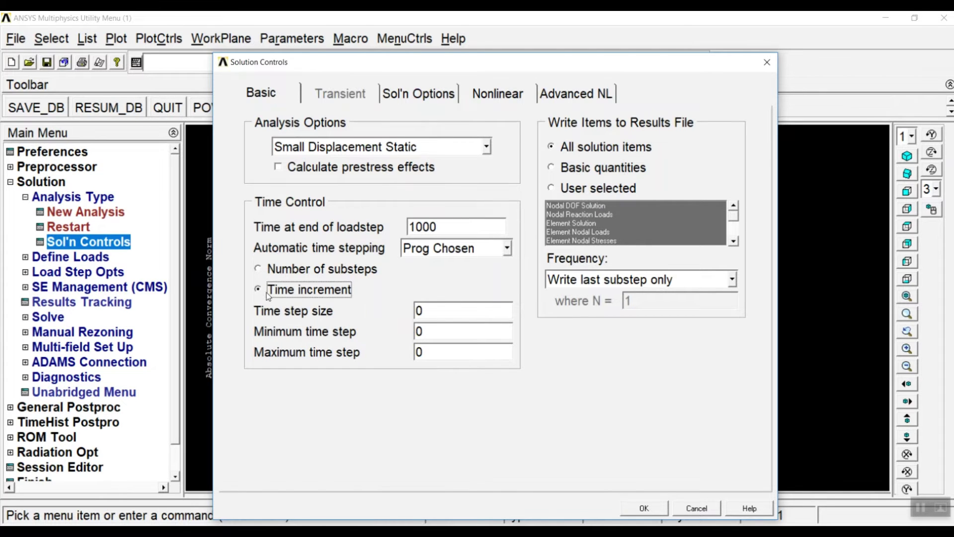
pyautogui.moveTo(424, 313); pyautogui.dragTo(408, 314)
pyautogui.write('0.1')
pyautogui.moveTo(443, 332); pyautogui.dragTo(410, 347)
pyautogui.write('0.')
pyautogui.write('001')
pyautogui.write('5')
# Write every substep to the results file, include the strain rate effect as creep option, and accept the solution controls
pyautogui.click(596, 279)
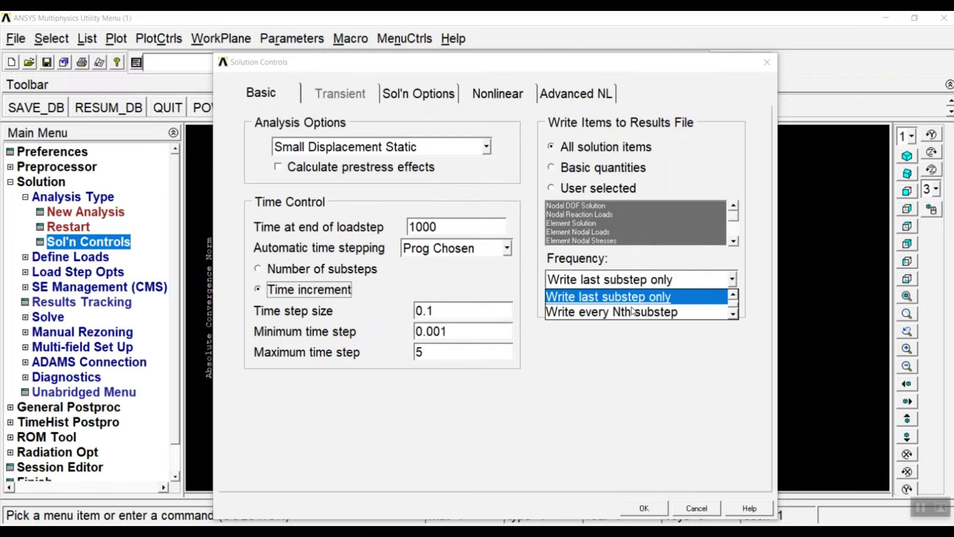
pyautogui.scroll(-1, 633, 310)
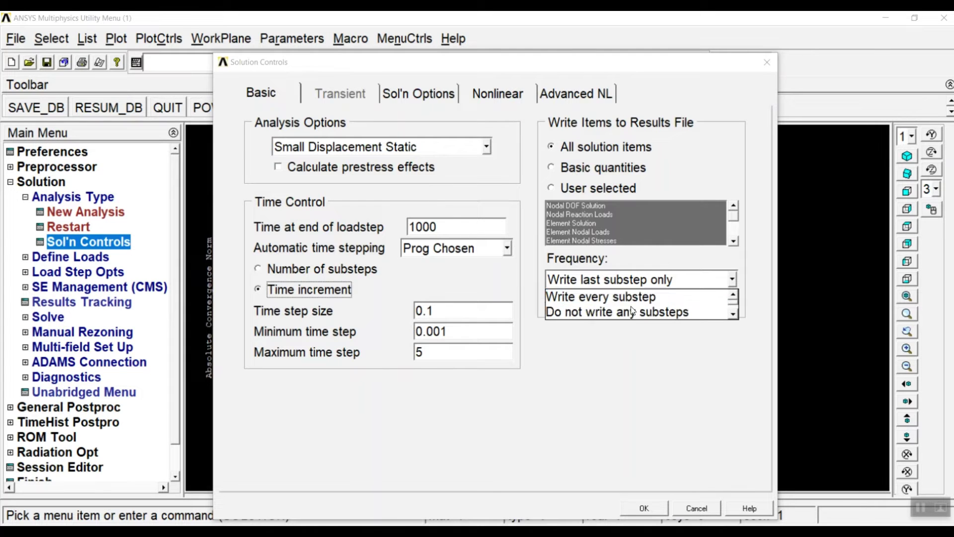
pyautogui.click(568, 298)
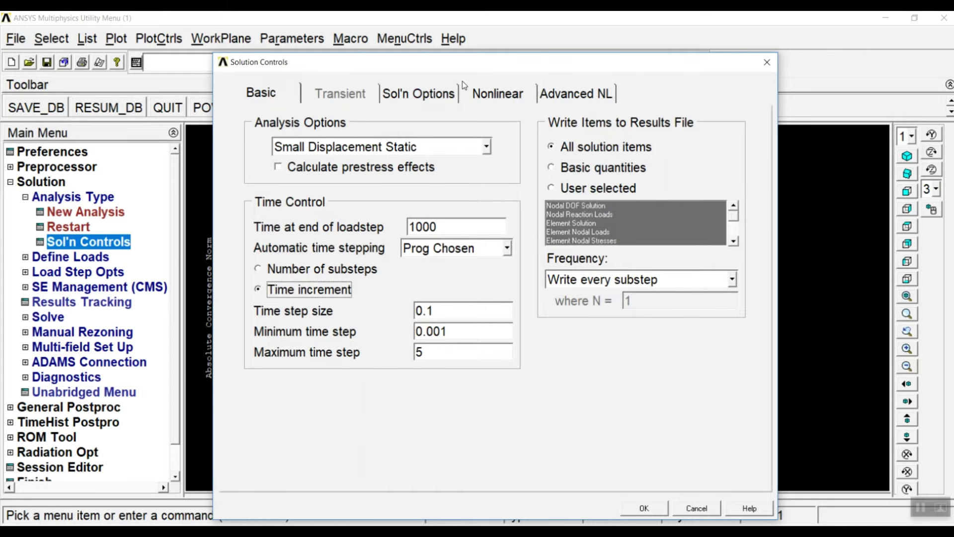
pyautogui.click(510, 98)
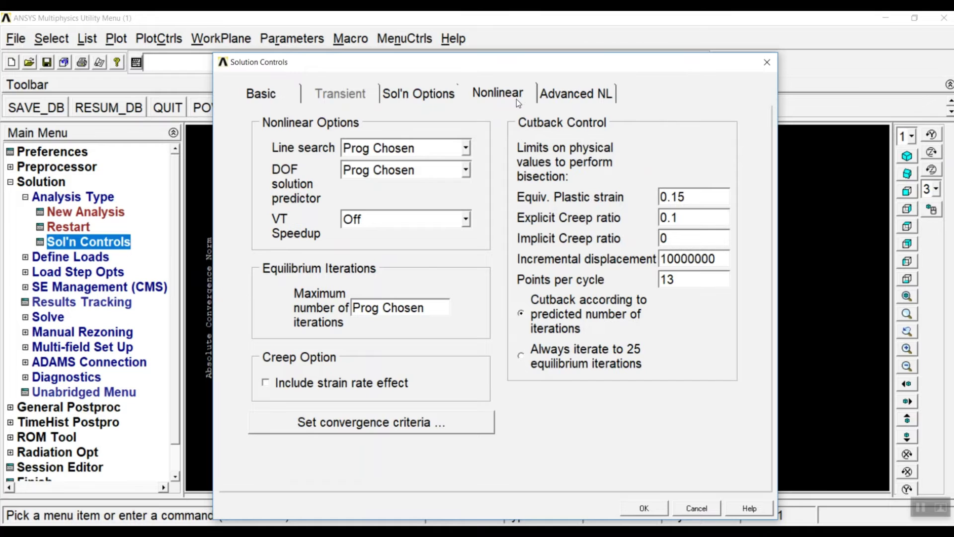
pyautogui.click(265, 383)
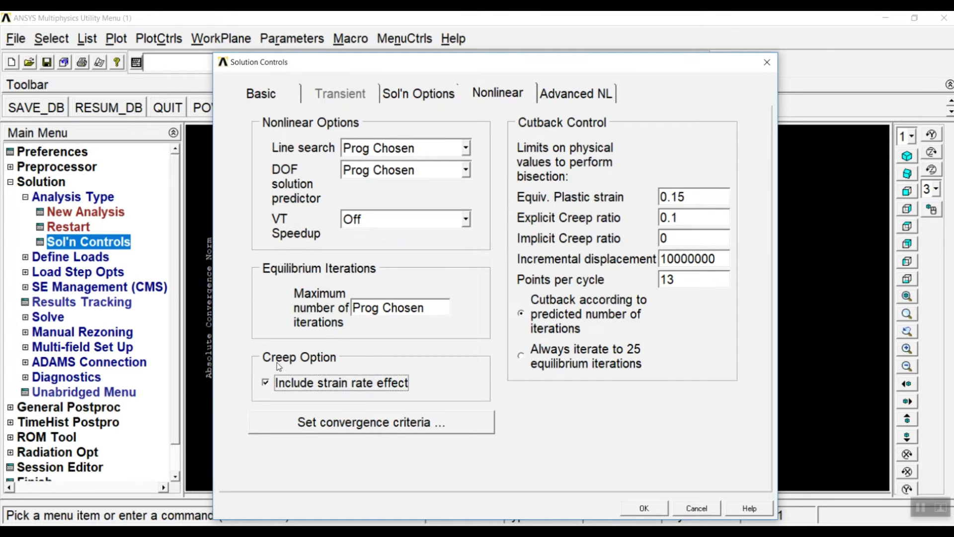
pyautogui.click(641, 510)
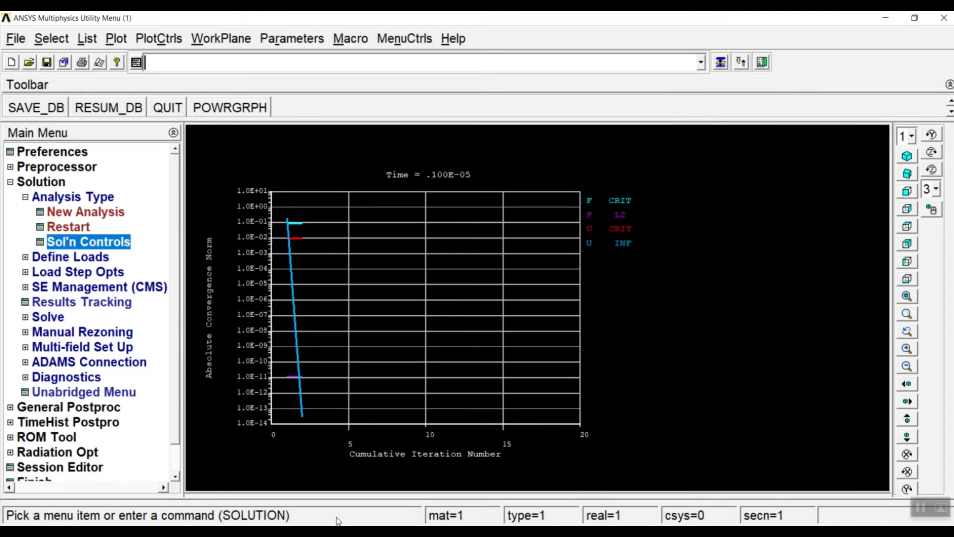
# Switch to the Bulk file in Notepad and examine its loading and creep control commands, then return to ANSYS
pyautogui.hotkey('alt', 'Tab')
pyautogui.scroll(-2, 653, 311)
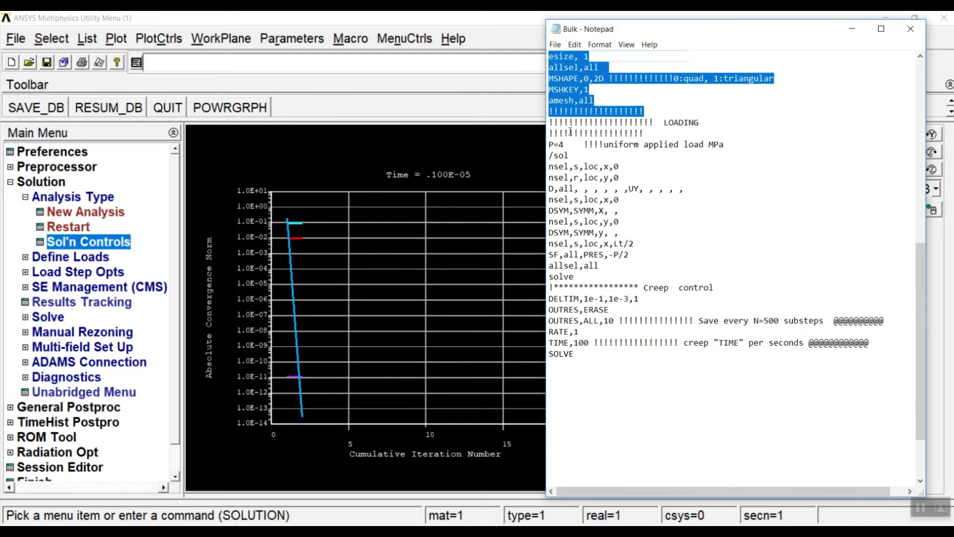
pyautogui.moveTo(565, 123); pyautogui.dragTo(574, 154)
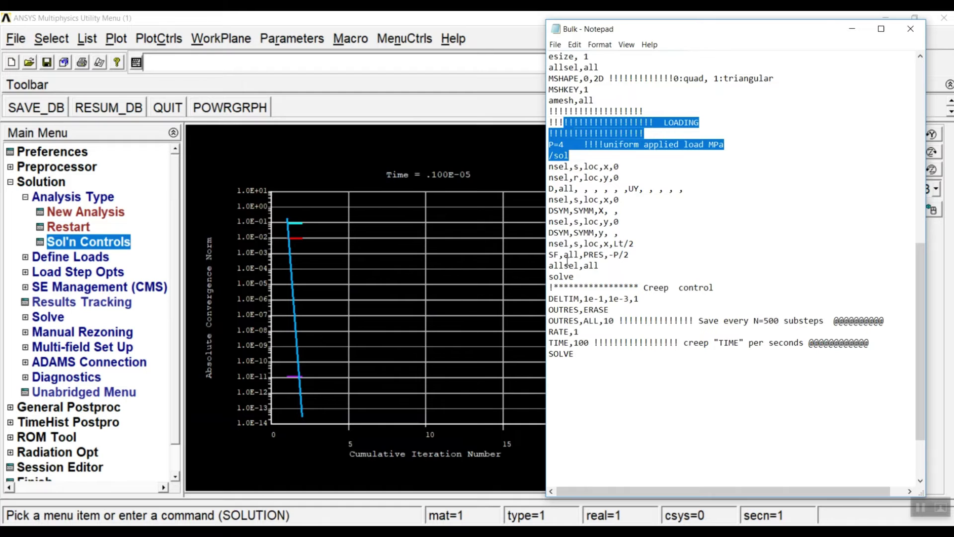
pyautogui.moveTo(558, 287)
pyautogui.mouseDown()
pyautogui.moveTo(674, 289)
pyautogui.moveTo(612, 310)
pyautogui.moveTo(643, 320)
pyautogui.mouseUp()
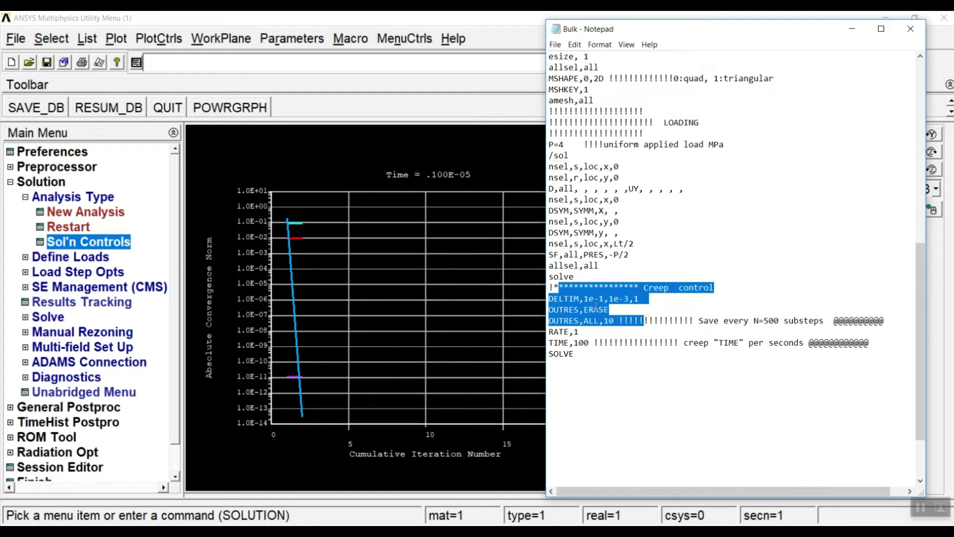
pyautogui.click(578, 310)
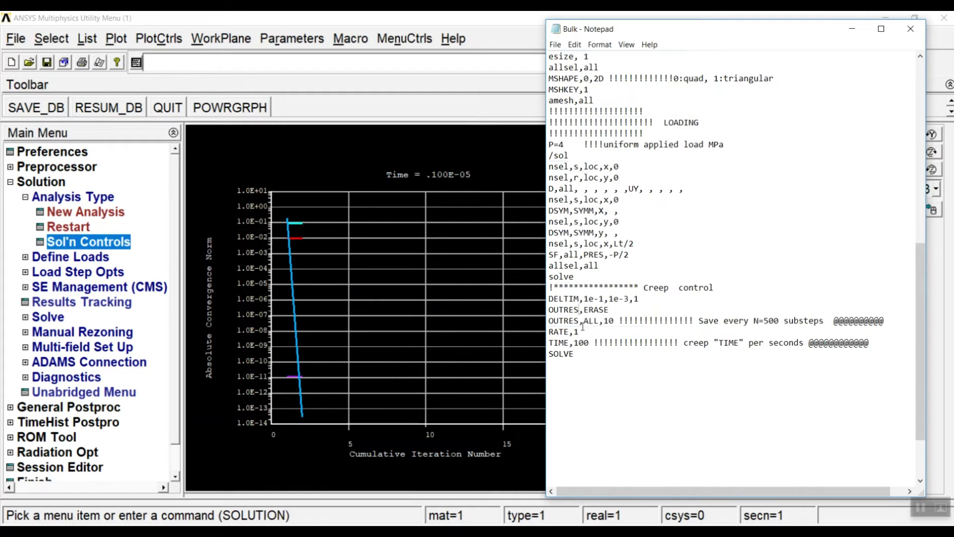
pyautogui.click(392, 127)
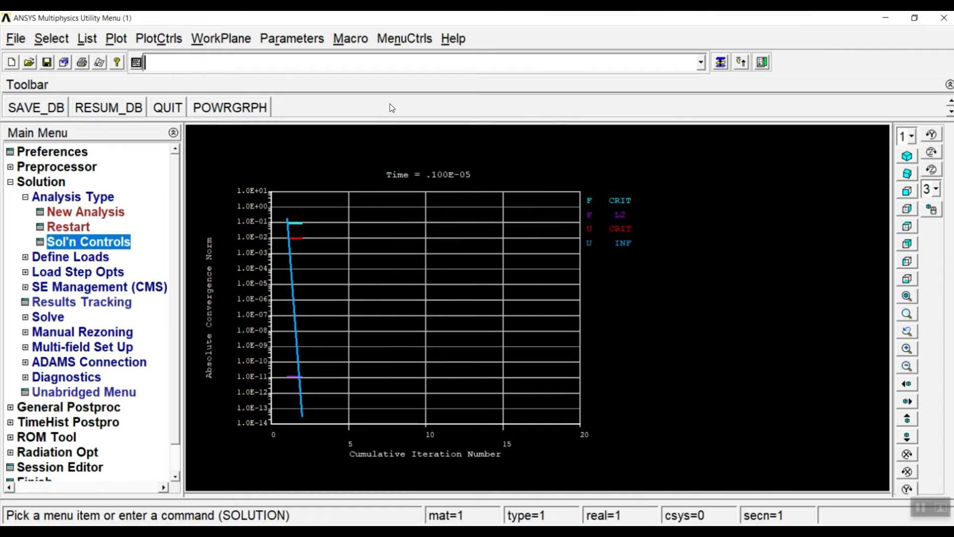
# Solve the creep load step as the current load step and dismiss the closing note
pyautogui.click(45, 317)
pyautogui.click(82, 287)
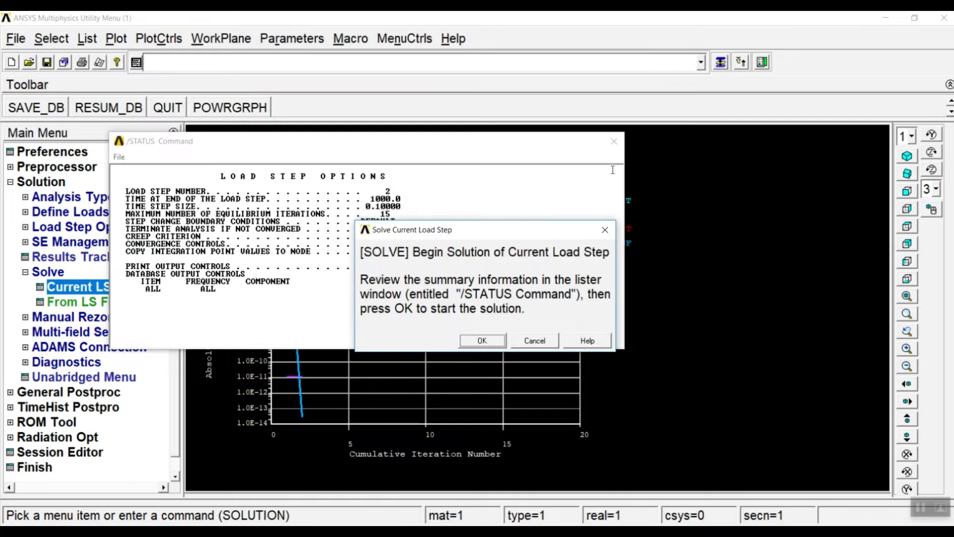
pyautogui.click(614, 141)
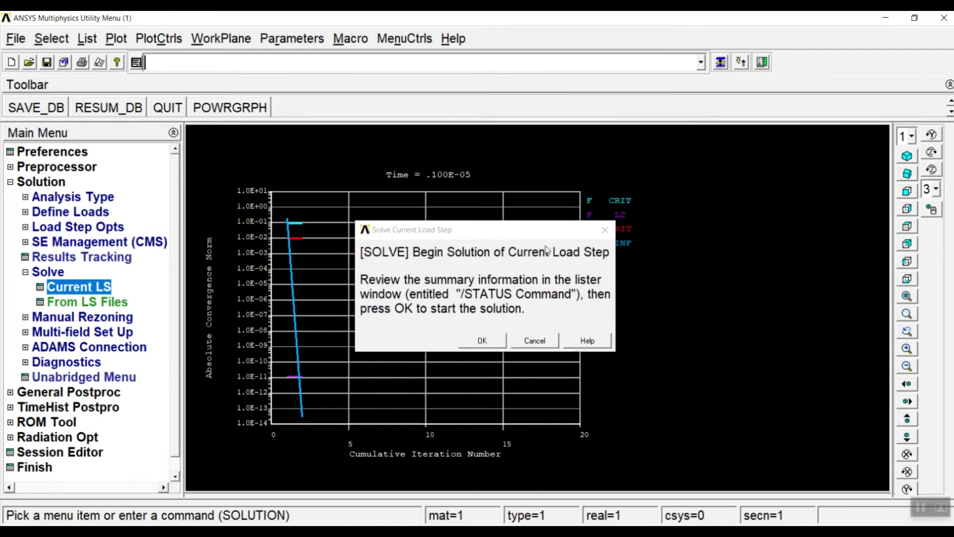
pyautogui.click(489, 342)
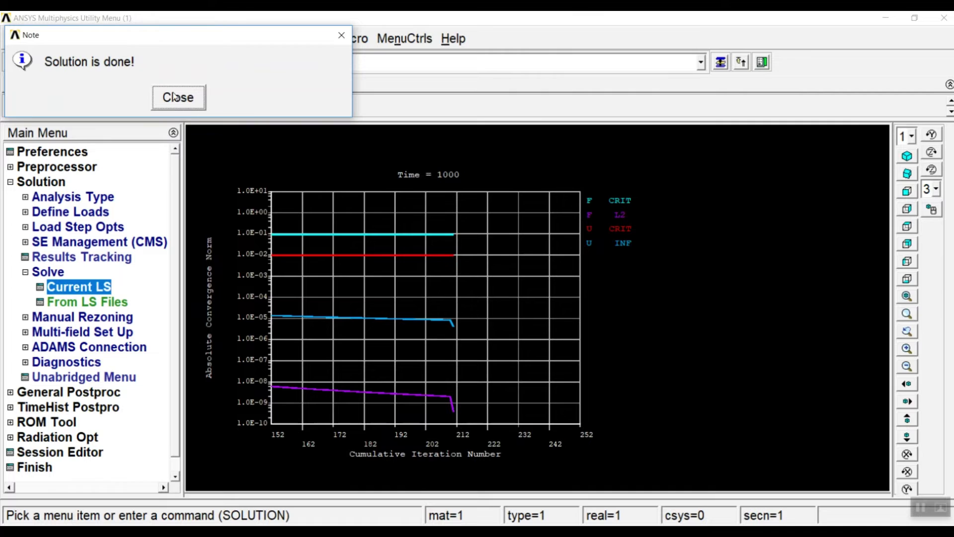
pyautogui.click(175, 96)
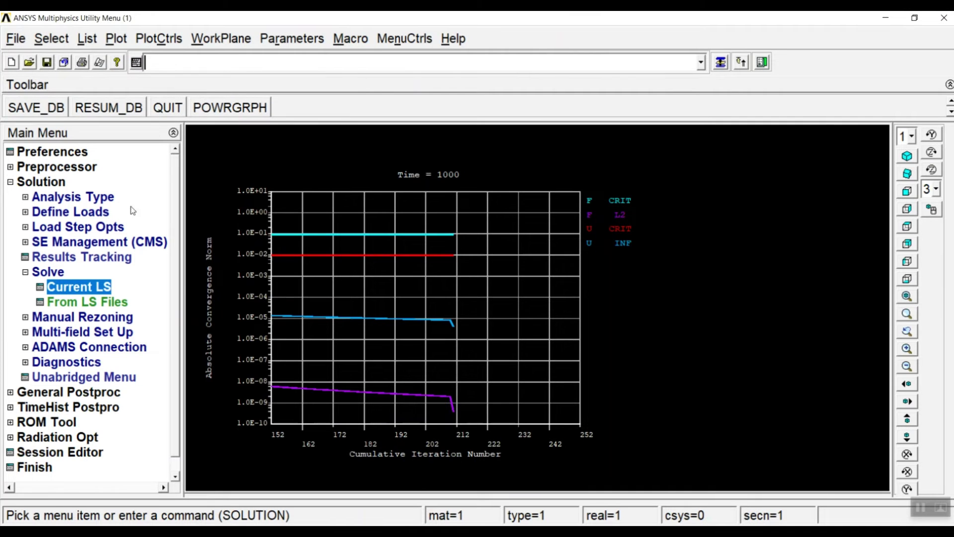
# Plot the nodal solution contour of von Mises stress on the deformed shape only in the General Postprocessor
pyautogui.click(45, 396)
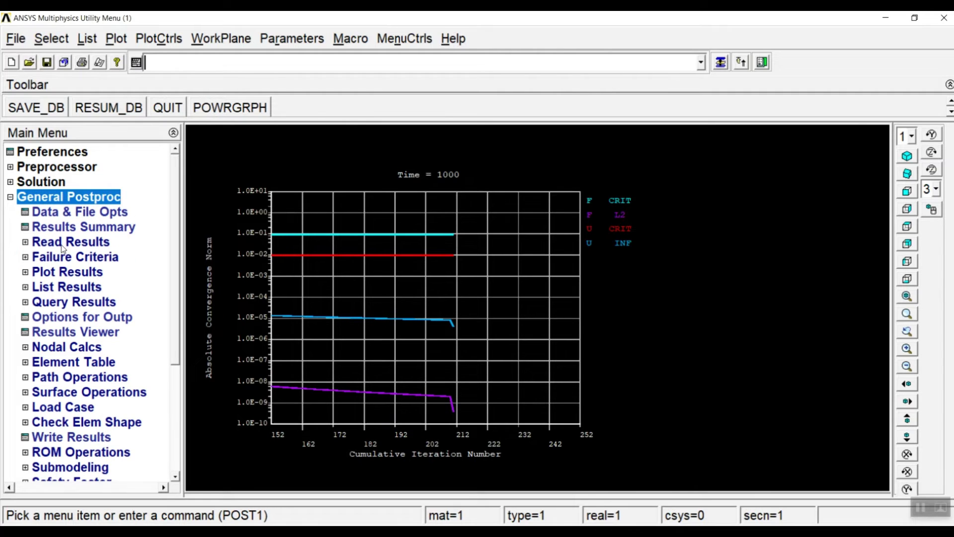
pyautogui.click(45, 272)
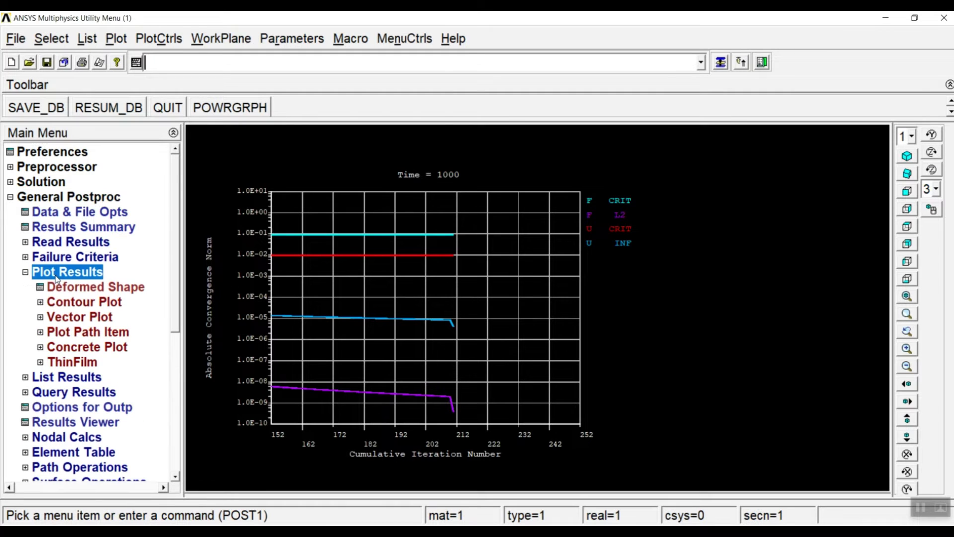
pyautogui.click(73, 303)
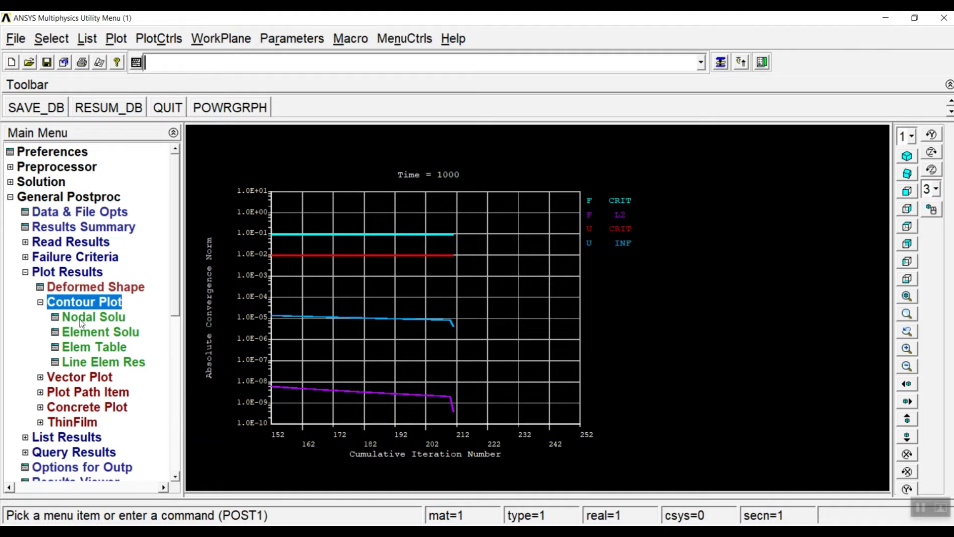
pyautogui.click(85, 317)
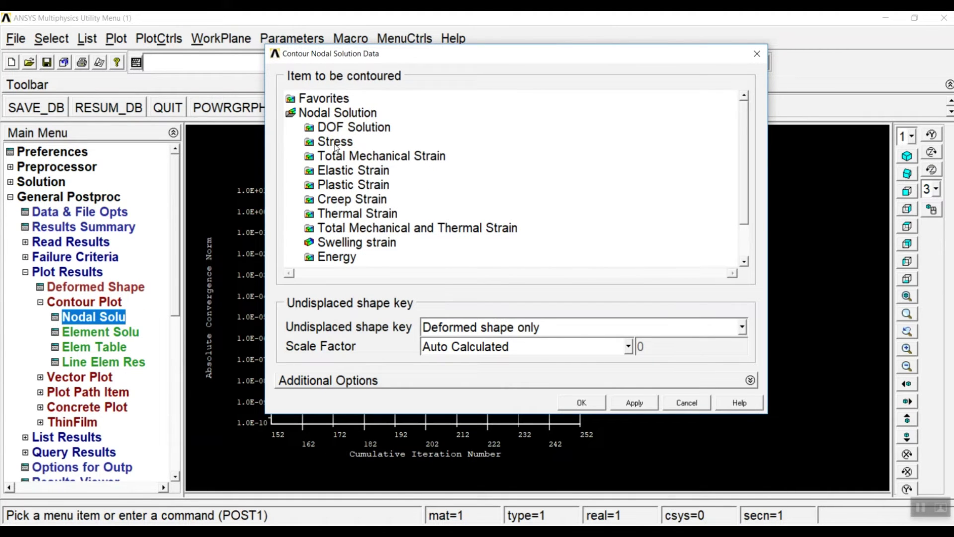
pyautogui.click(336, 143)
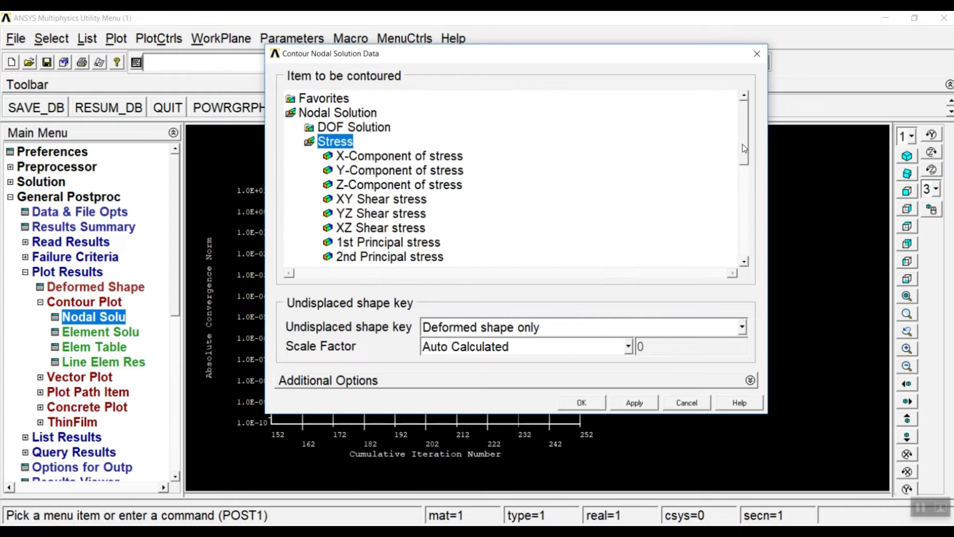
pyautogui.moveTo(743, 147); pyautogui.dragTo(750, 168)
pyautogui.click(381, 257)
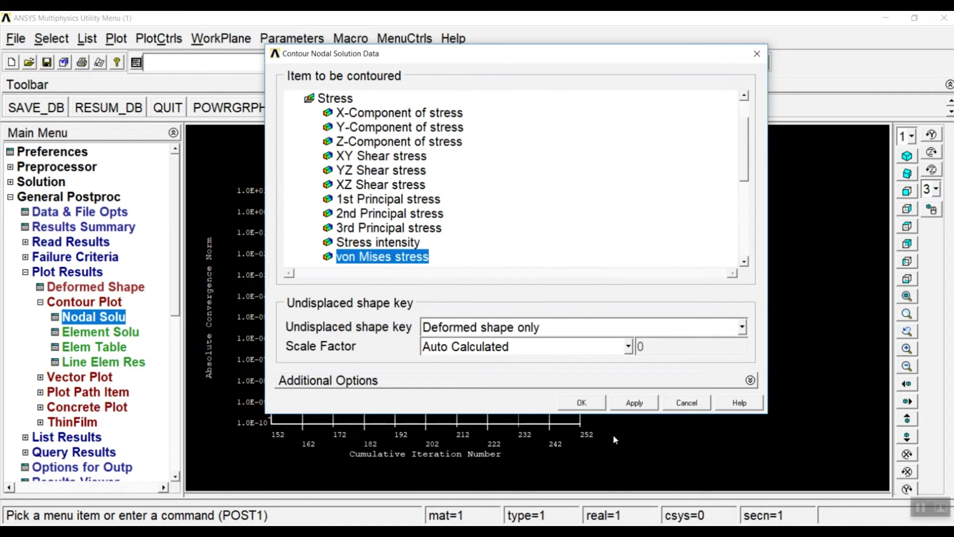
pyautogui.click(582, 403)
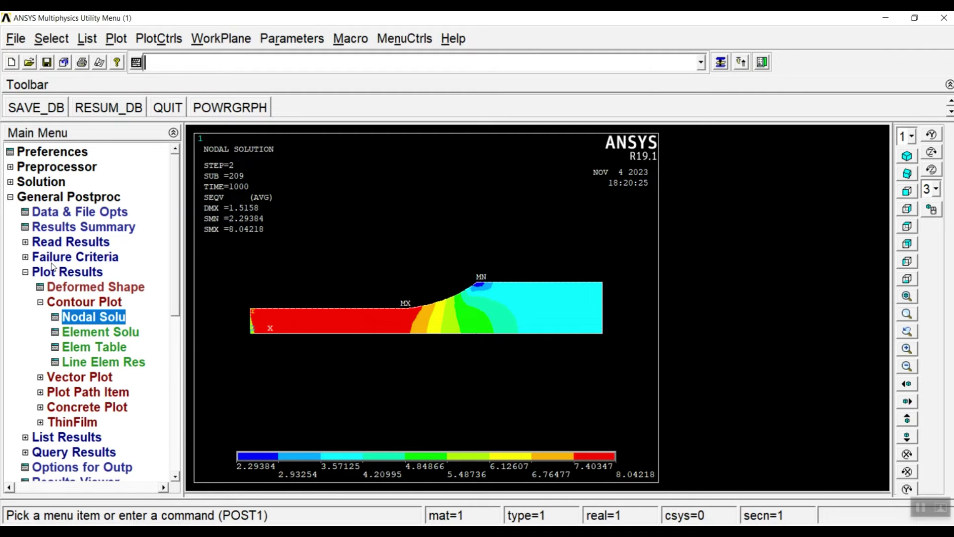
# Read the first result set and view its von Mises stress contour, followed by that of the last set
pyautogui.click(54, 243)
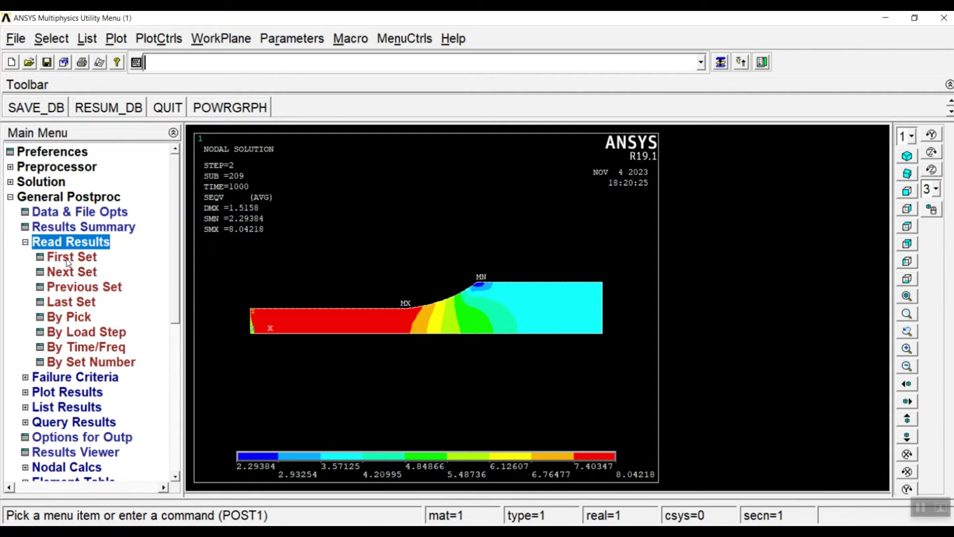
pyautogui.click(68, 262)
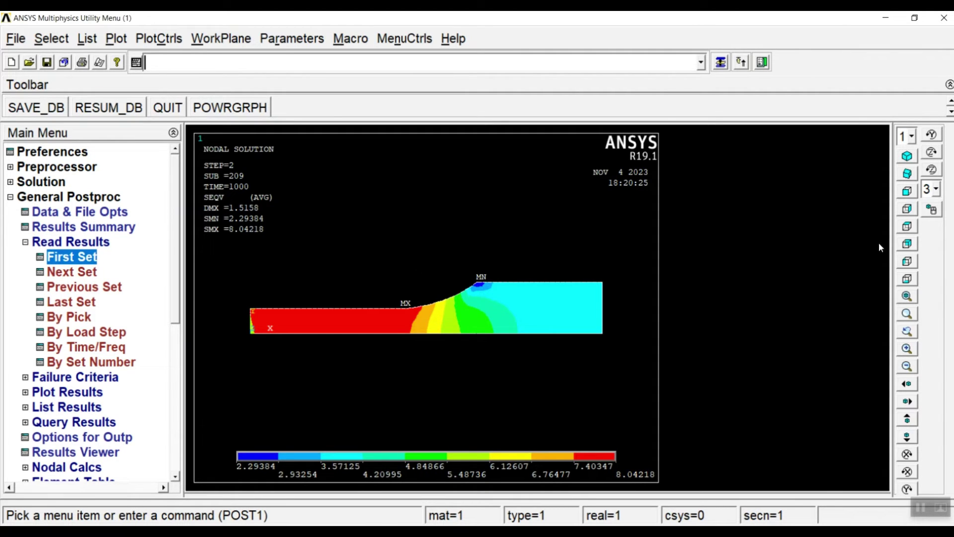
pyautogui.click(932, 211)
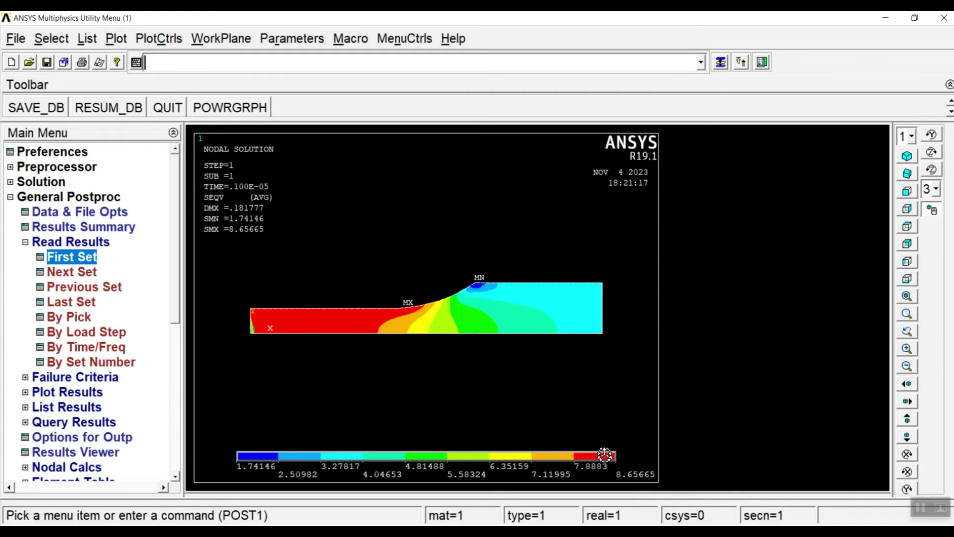
pyautogui.click(69, 302)
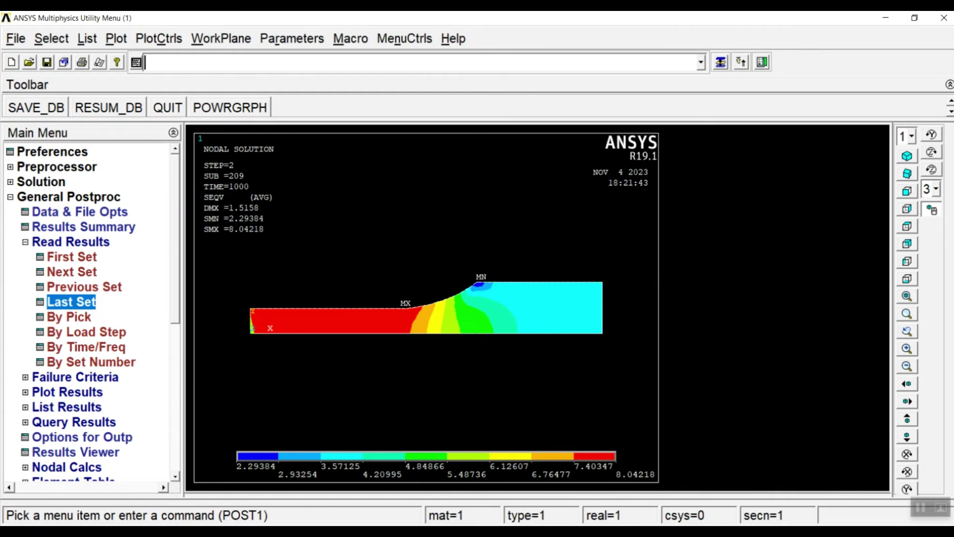
# Pick result set 111 at time 506.43 from the available data sets, read it and view its stress contour
pyautogui.click(63, 318)
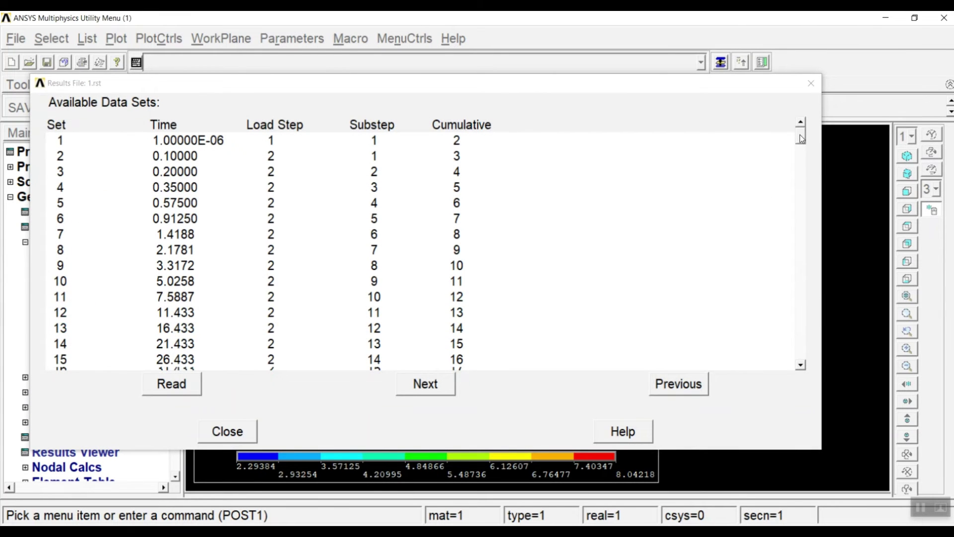
pyautogui.moveTo(800, 134); pyautogui.dragTo(800, 244)
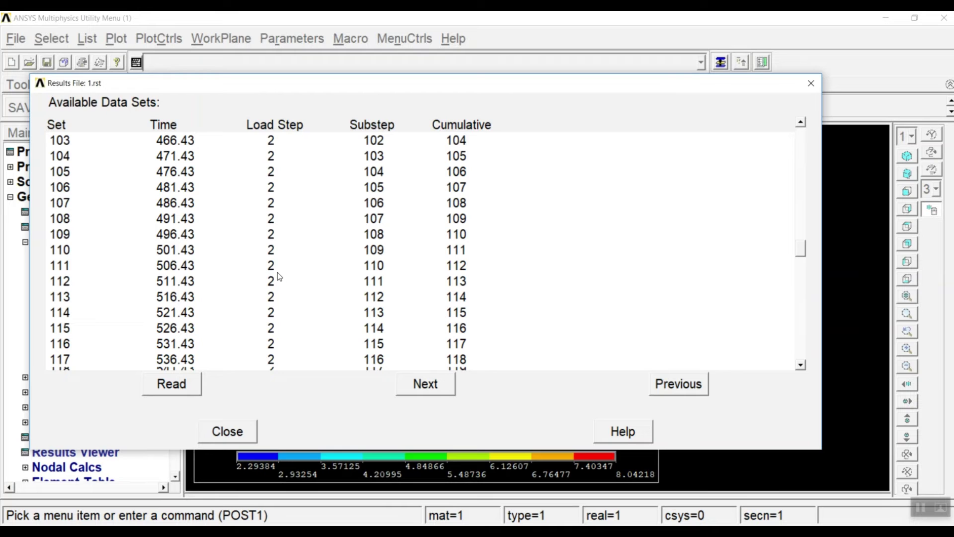
pyautogui.click(162, 267)
pyautogui.click(188, 383)
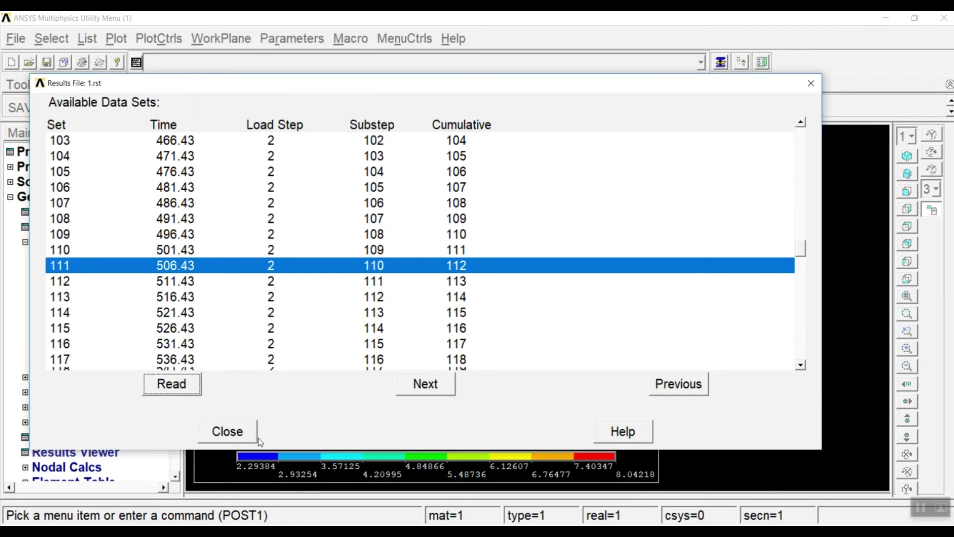
pyautogui.click(245, 433)
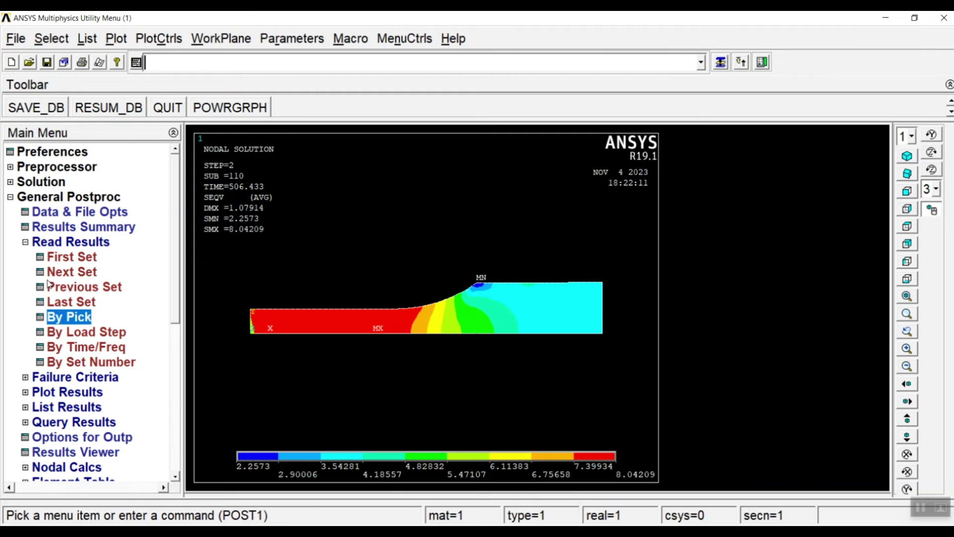
pyautogui.click(50, 242)
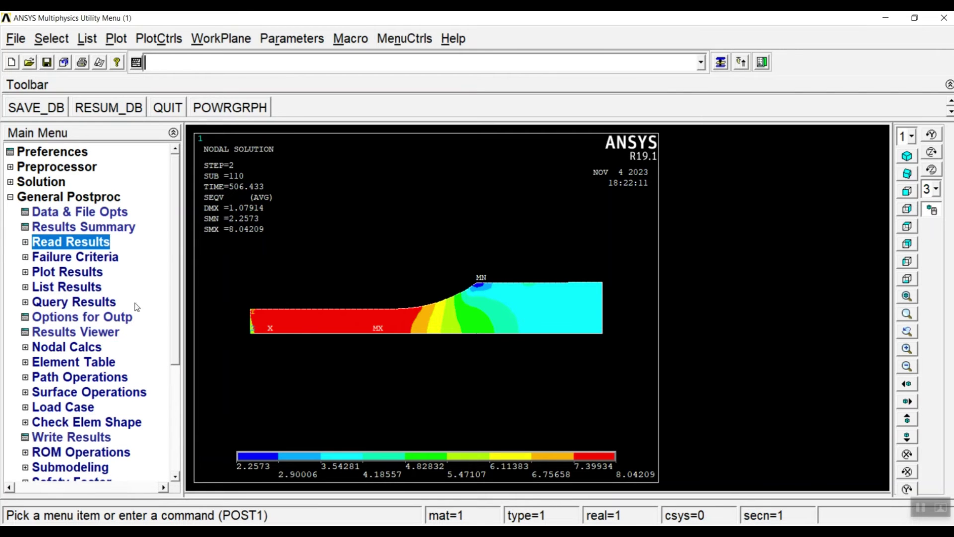
pyautogui.click(54, 197)
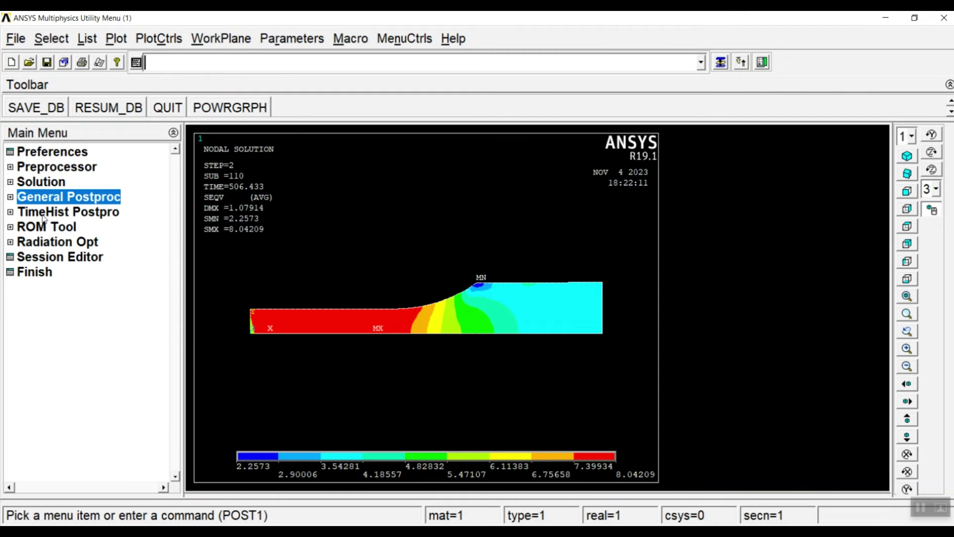
# Add a time-history variable for the X-component of displacement at the model's lower right corner node
pyautogui.click(43, 213)
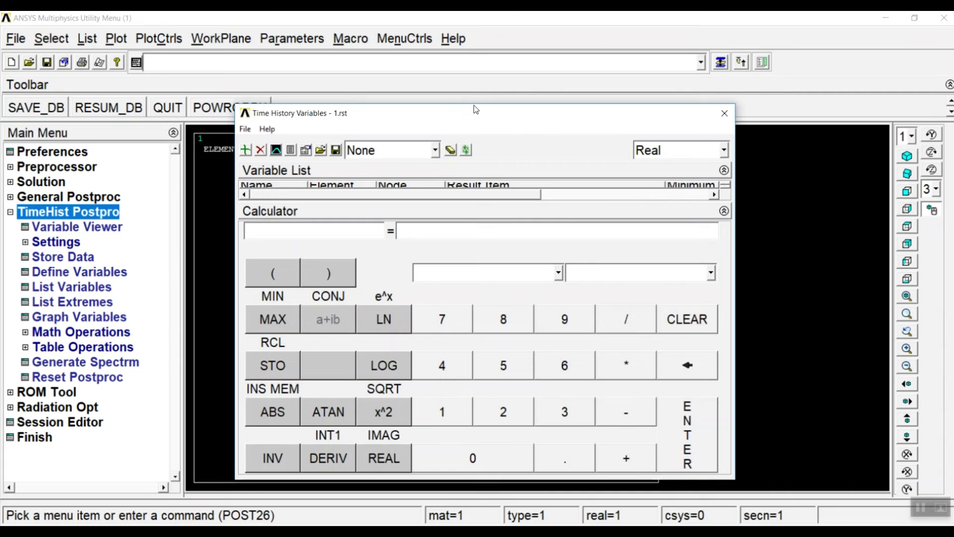
pyautogui.moveTo(474, 103); pyautogui.dragTo(474, 29)
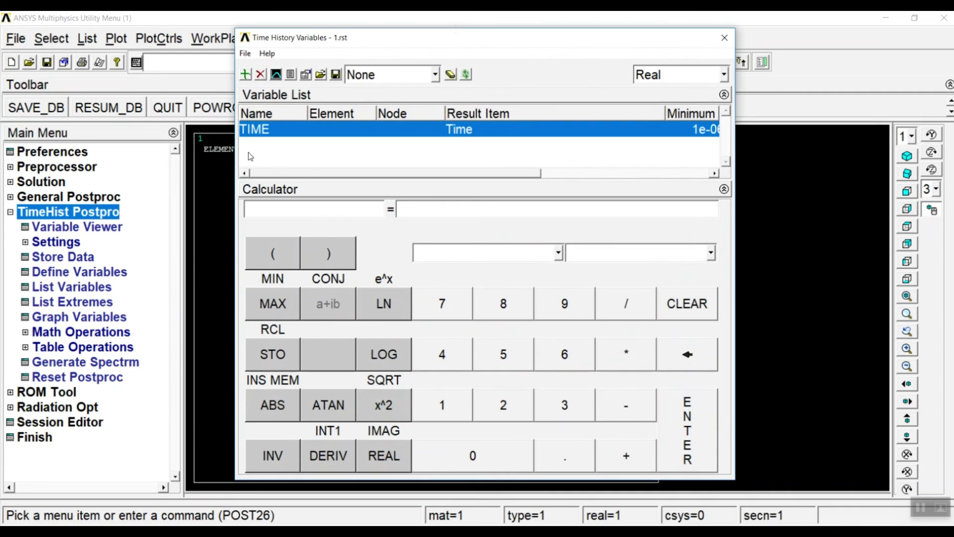
pyautogui.click(246, 75)
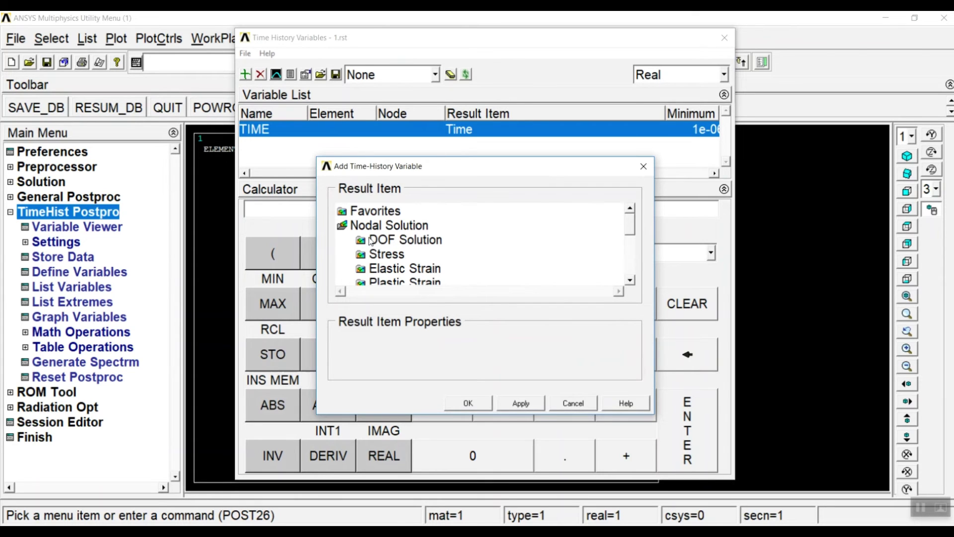
pyautogui.doubleClick(387, 241)
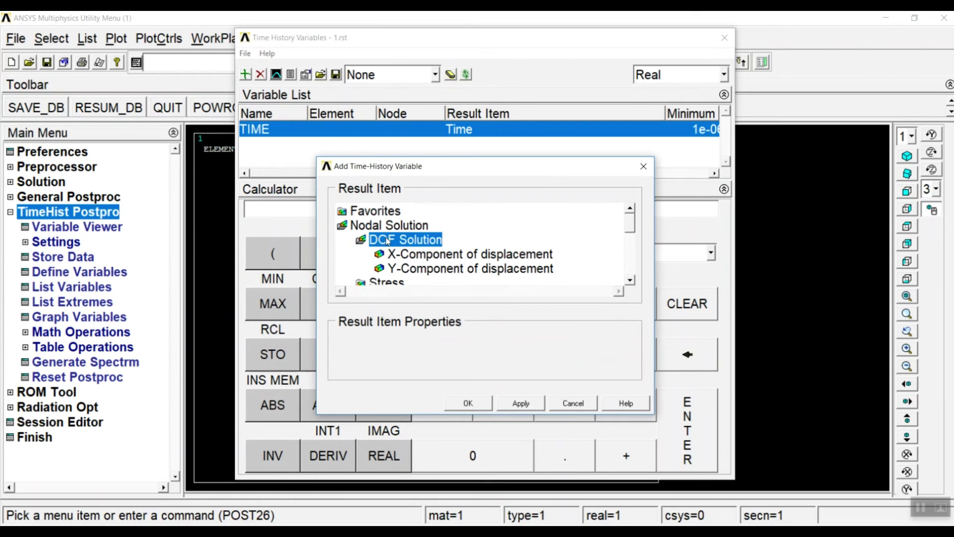
pyautogui.click(416, 255)
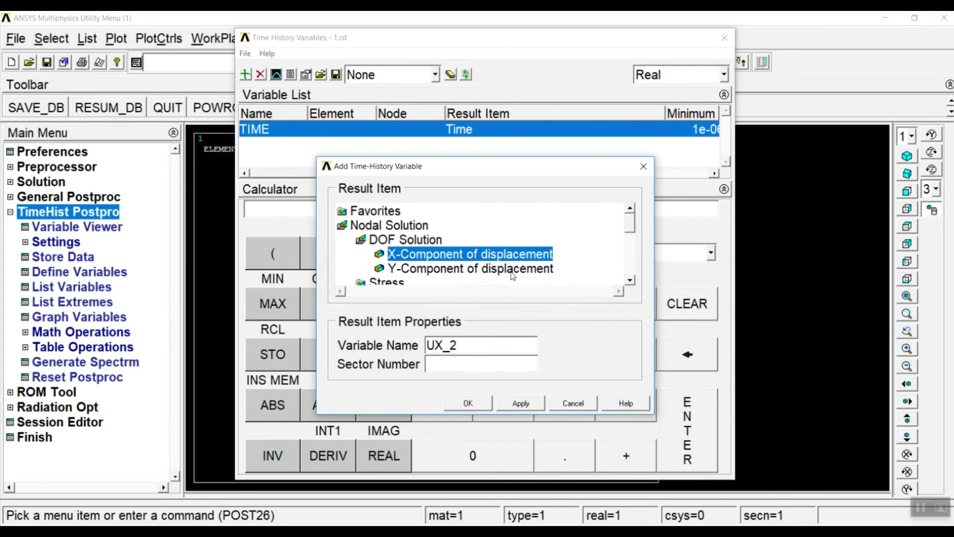
pyautogui.click(468, 403)
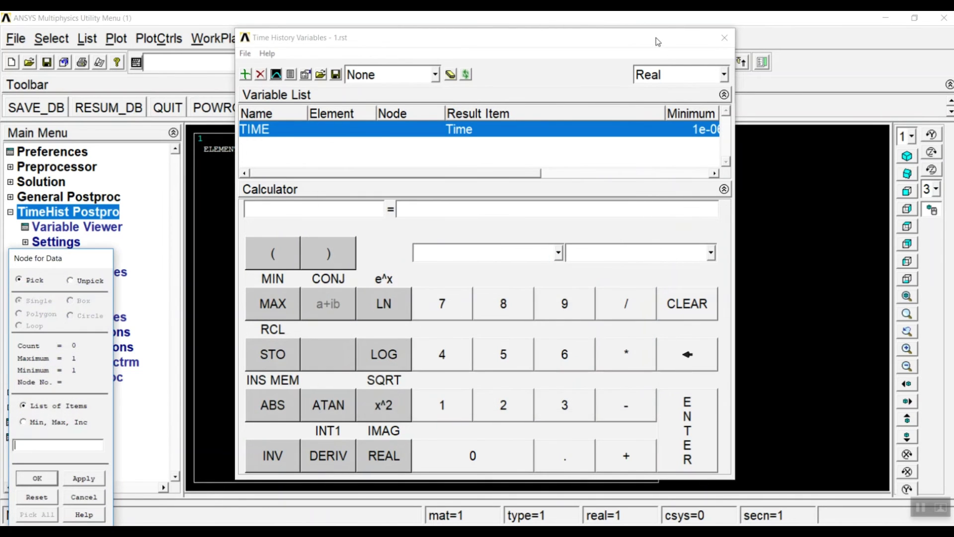
pyautogui.moveTo(658, 42); pyautogui.dragTo(516, 493)
pyautogui.click(586, 334)
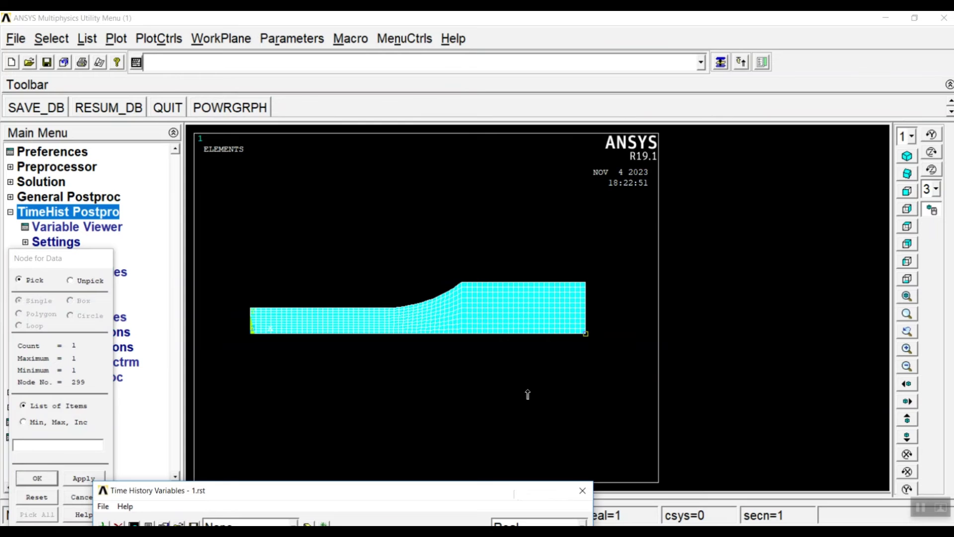
pyautogui.click(34, 475)
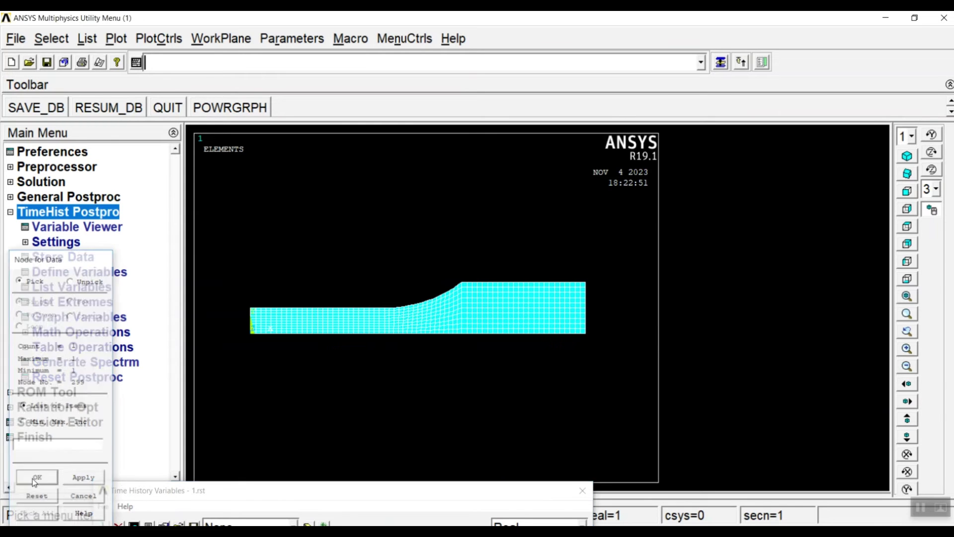
pyautogui.moveTo(288, 495); pyautogui.dragTo(500, 88)
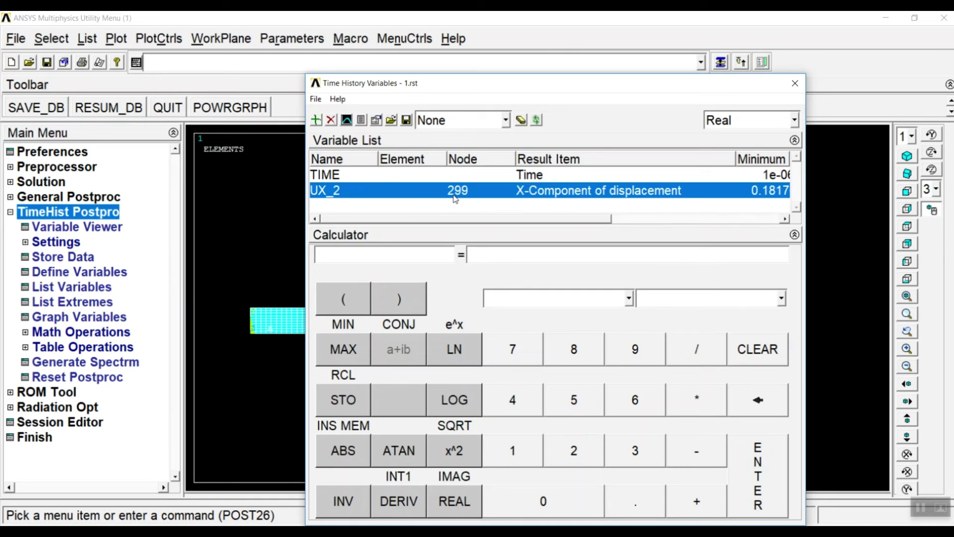
# Graph the X-displacement variable against time, view the curve and close the Time History Variables window
pyautogui.click(350, 121)
pyautogui.moveTo(462, 82); pyautogui.dragTo(797, 377)
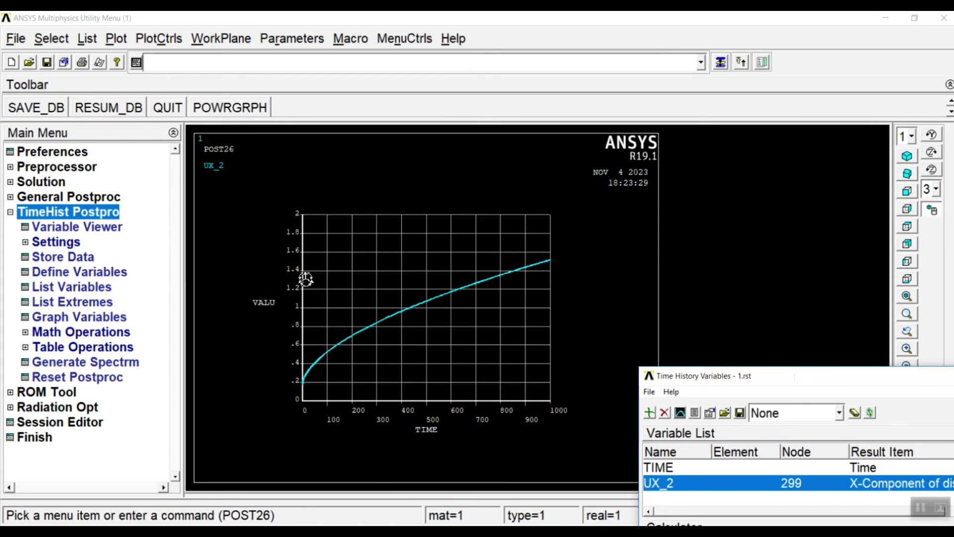
pyautogui.moveTo(784, 379); pyautogui.dragTo(343, 95)
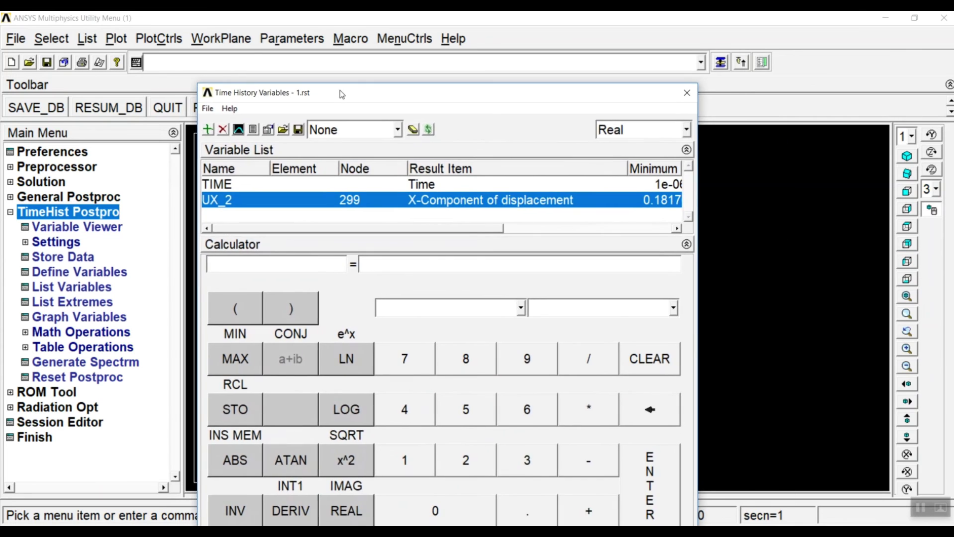
pyautogui.click(687, 94)
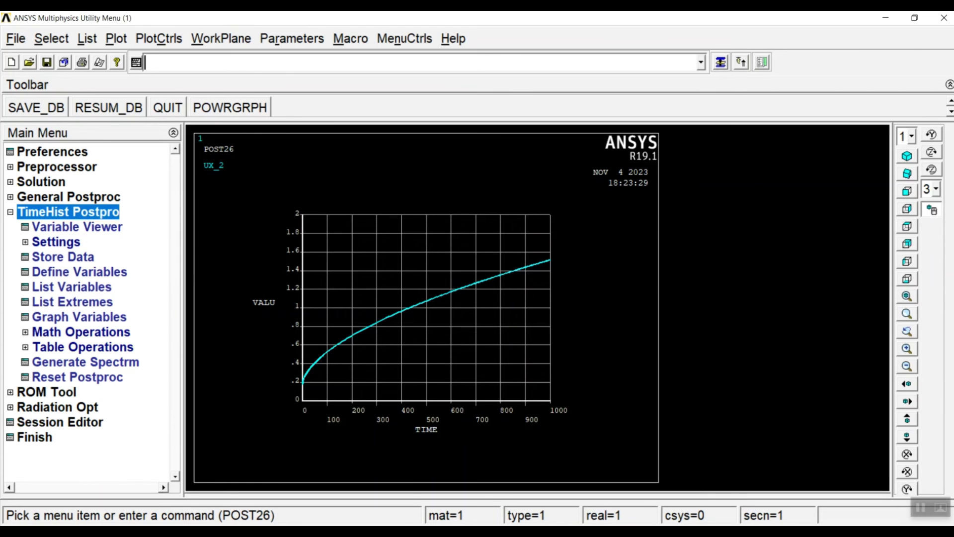
# Switch to the Bulk file in Notepad, look through the whole script down to its final solve command, and return to ANSYS
pyautogui.hotkey('alt', 'Tab')
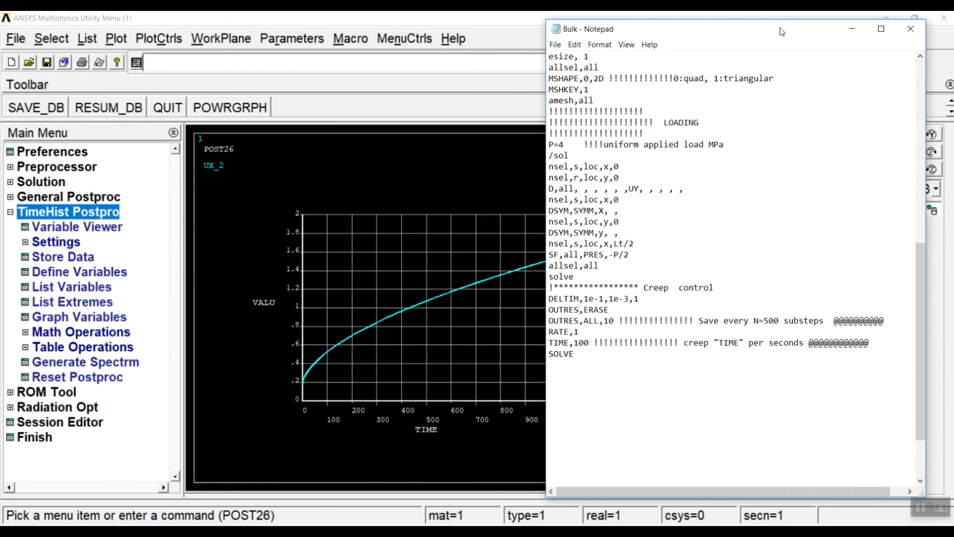
pyautogui.moveTo(781, 29); pyautogui.dragTo(677, 121)
pyautogui.scroll(3, 577, 313)
pyautogui.scroll(9, 576, 313)
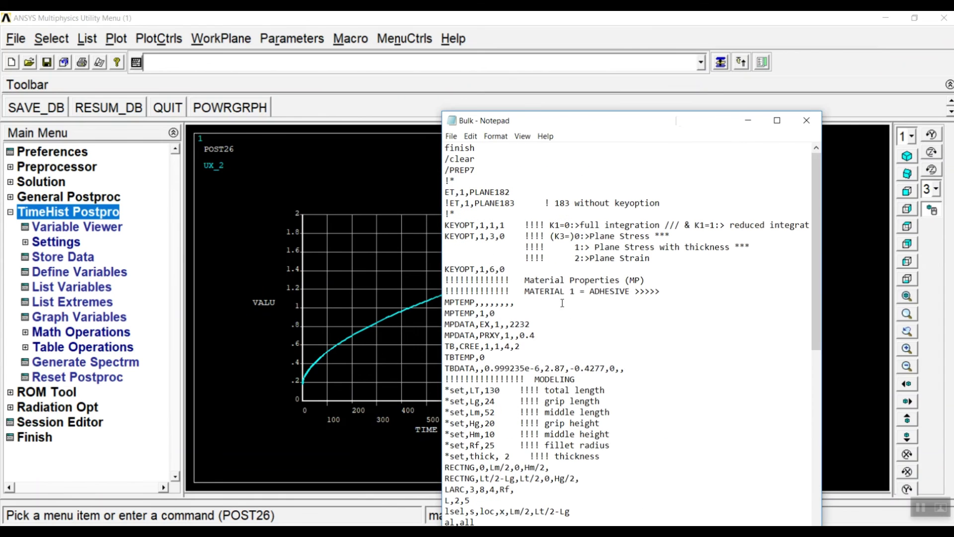
pyautogui.moveTo(669, 124); pyautogui.dragTo(687, 38)
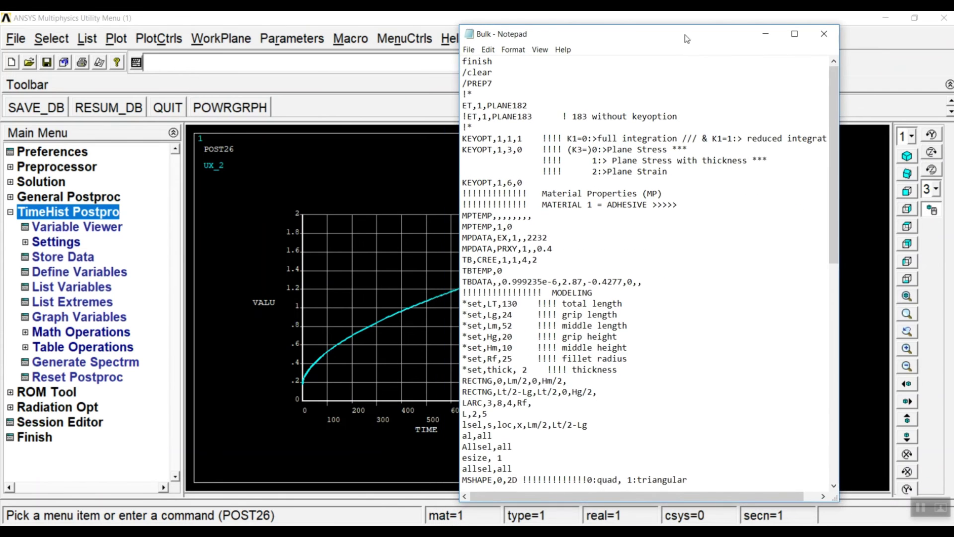
pyautogui.scroll(-15, 597, 268)
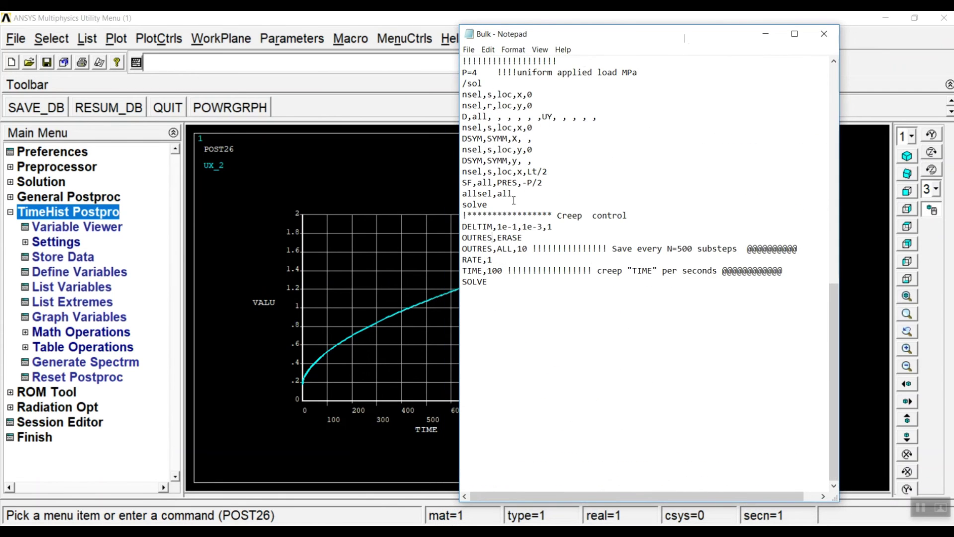
pyautogui.moveTo(504, 287); pyautogui.dragTo(445, 57)
pyautogui.click(607, 149)
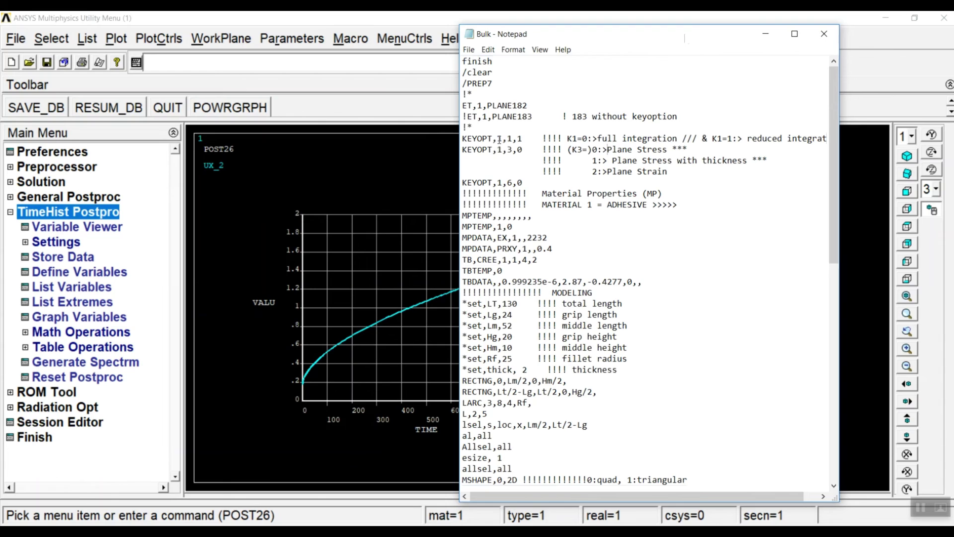
pyautogui.click(256, 63)
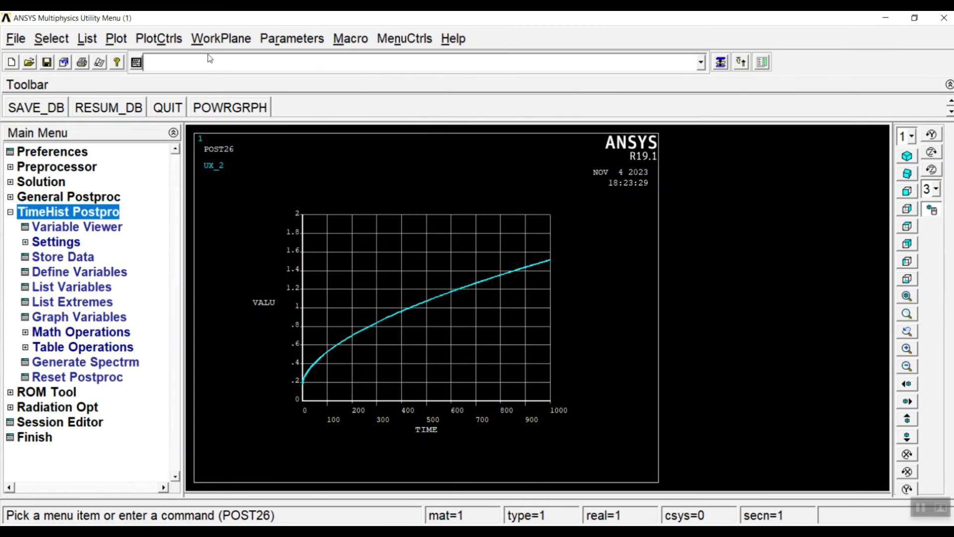
# Switch to the Bulk script in Notepad and examine the PLANE182 element type and its KEYOPT lines
pyautogui.hotkey('alt', 'Tab')
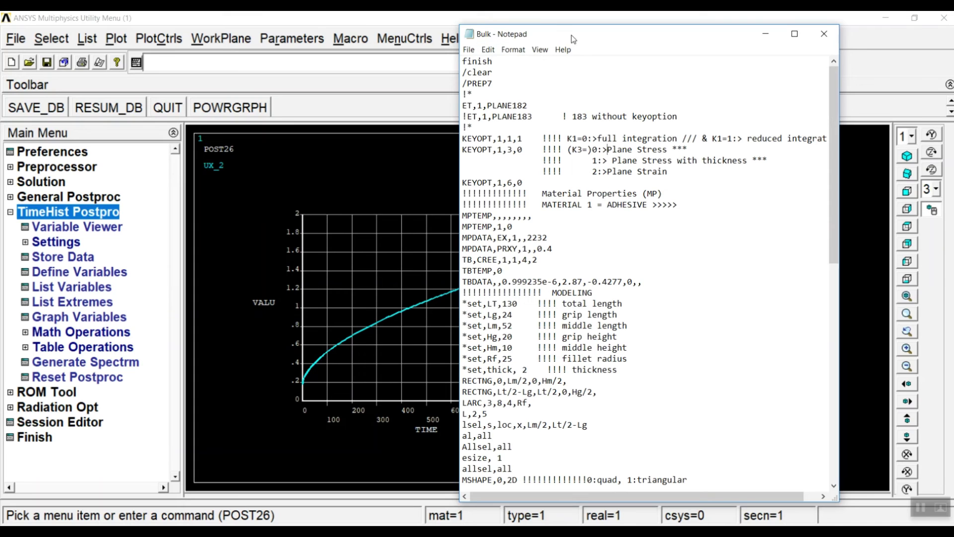
pyautogui.moveTo(572, 35); pyautogui.dragTo(491, 31)
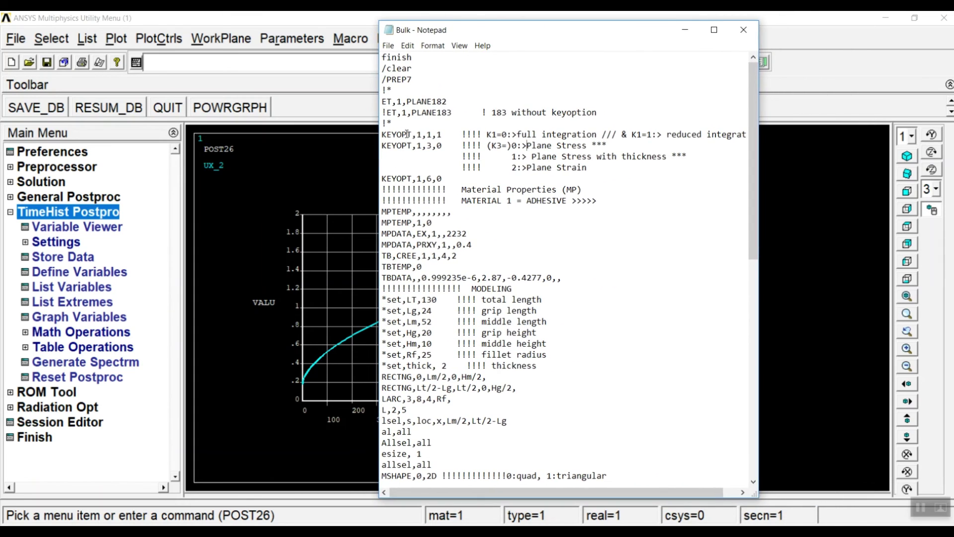
pyautogui.moveTo(392, 103); pyautogui.dragTo(377, 102)
pyautogui.moveTo(407, 103); pyautogui.dragTo(452, 102)
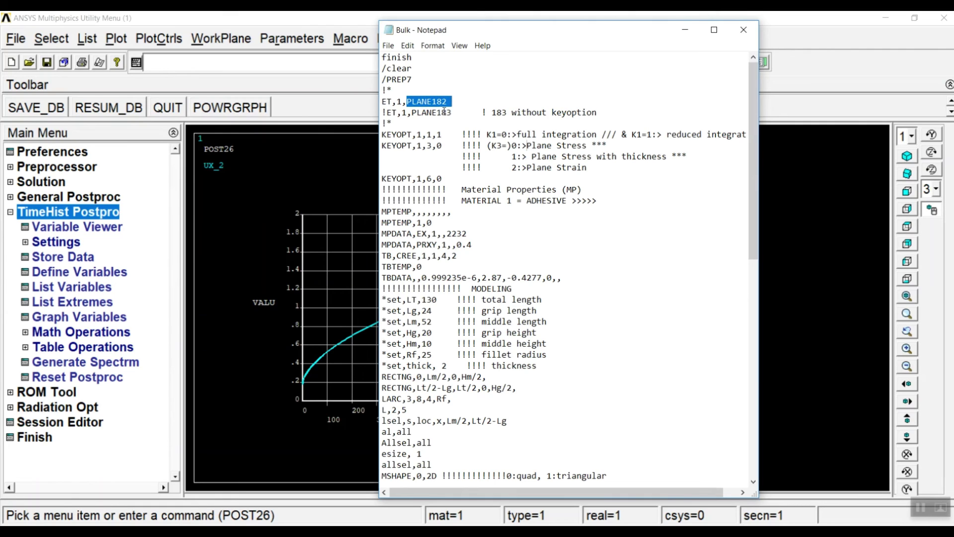
pyautogui.click(583, 135)
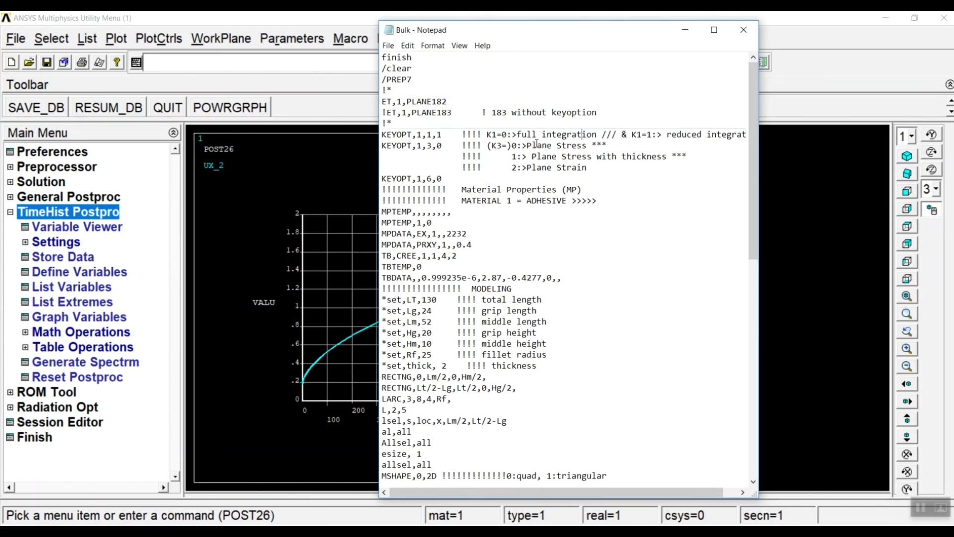
pyautogui.moveTo(381, 134); pyautogui.dragTo(619, 169)
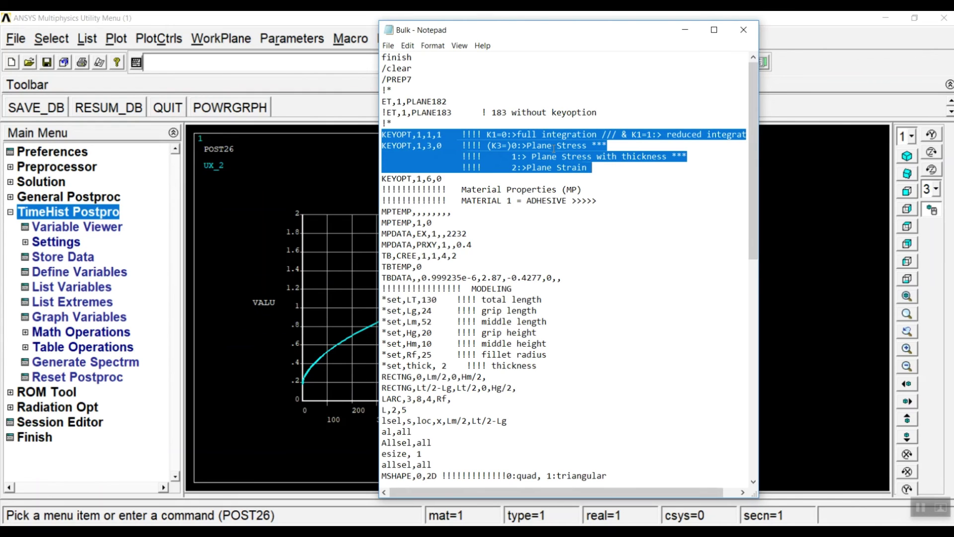
# Examine the adhesive material commands in the script: the elastic MPDATA lines for EX and PRXY, and the creep TB and TBDATA lines
pyautogui.scroll(-2, 428, 172)
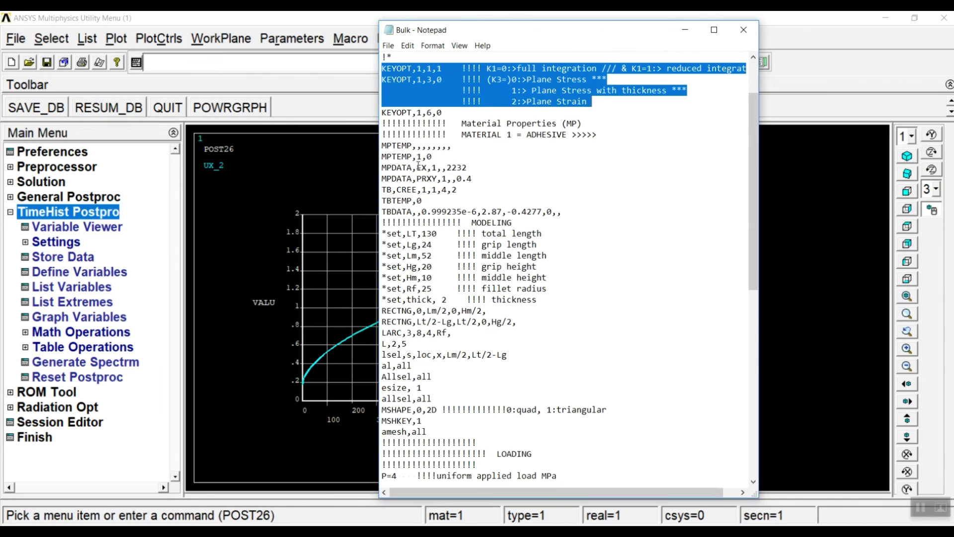
pyautogui.click(402, 156)
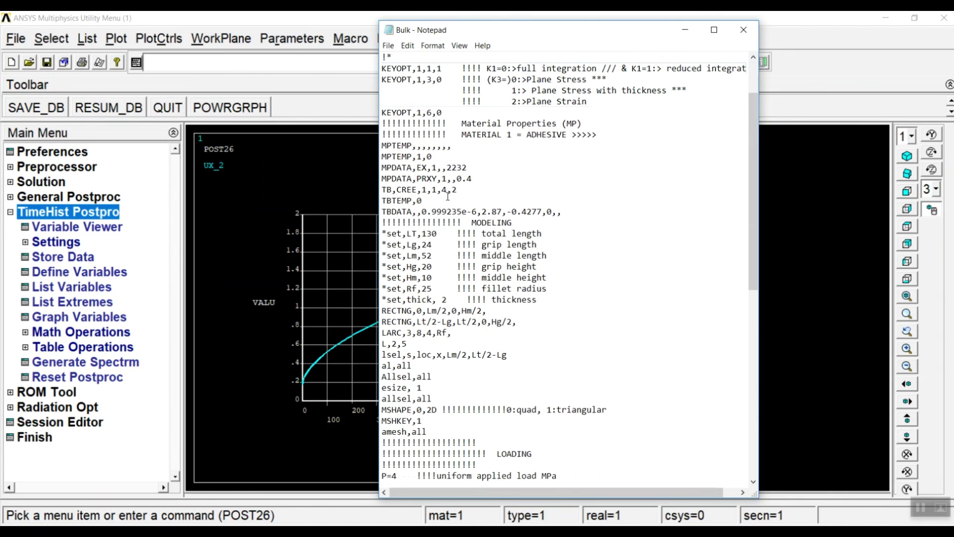
pyautogui.moveTo(467, 178); pyautogui.dragTo(388, 156)
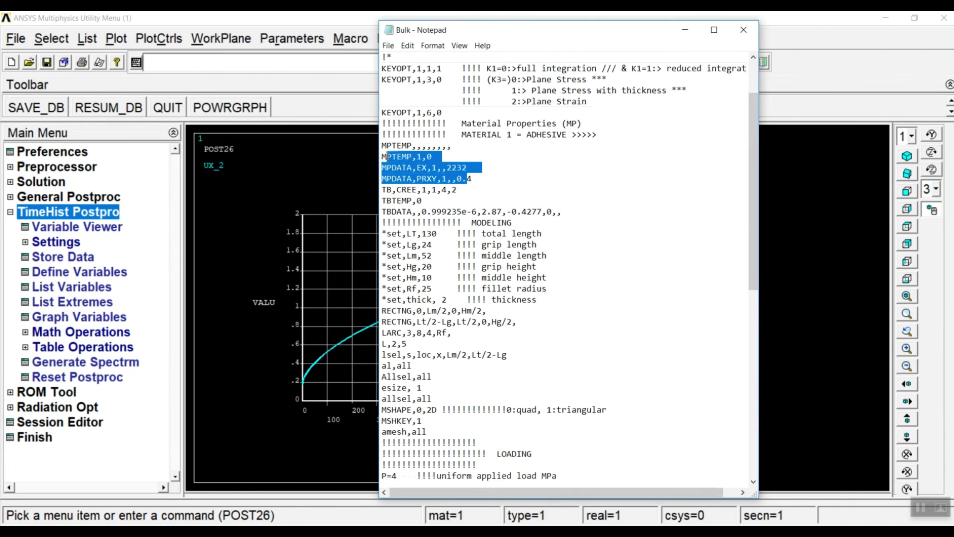
pyautogui.click(387, 157)
pyautogui.moveTo(482, 168); pyautogui.dragTo(382, 168)
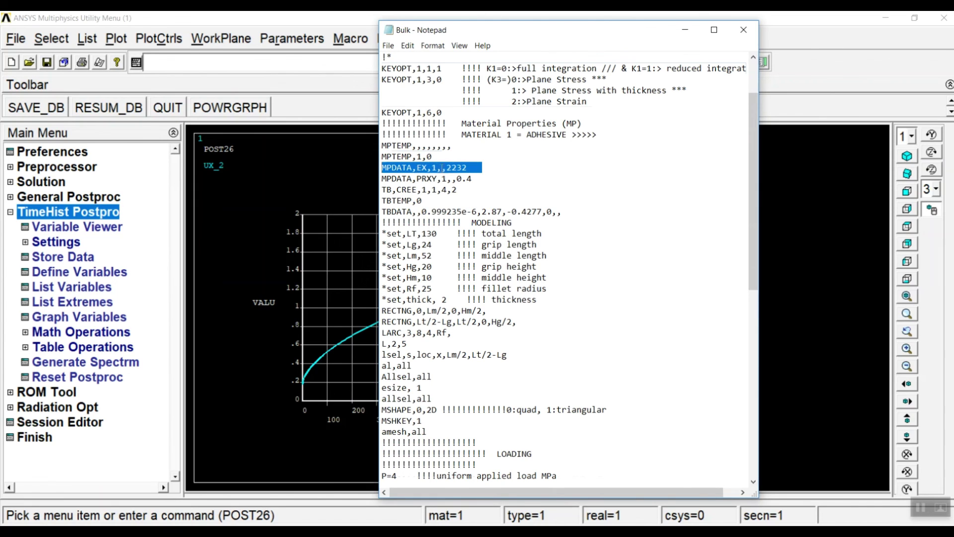
pyautogui.moveTo(482, 178); pyautogui.dragTo(394, 178)
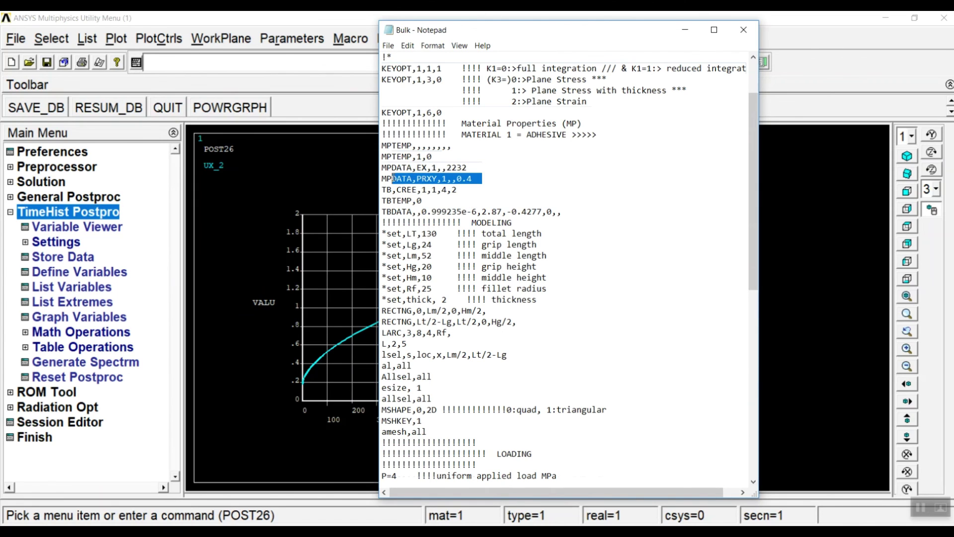
pyautogui.doubleClick(424, 168)
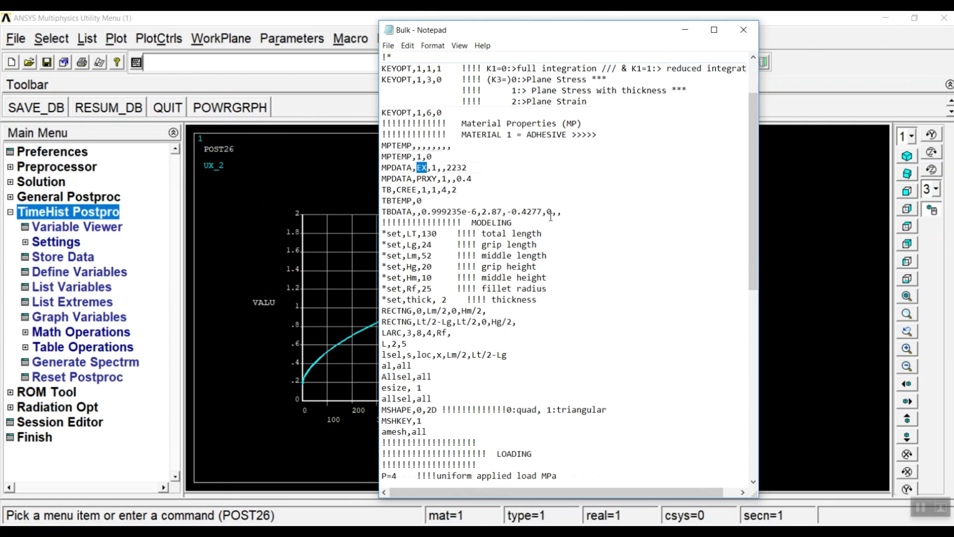
pyautogui.moveTo(551, 213); pyautogui.dragTo(382, 189)
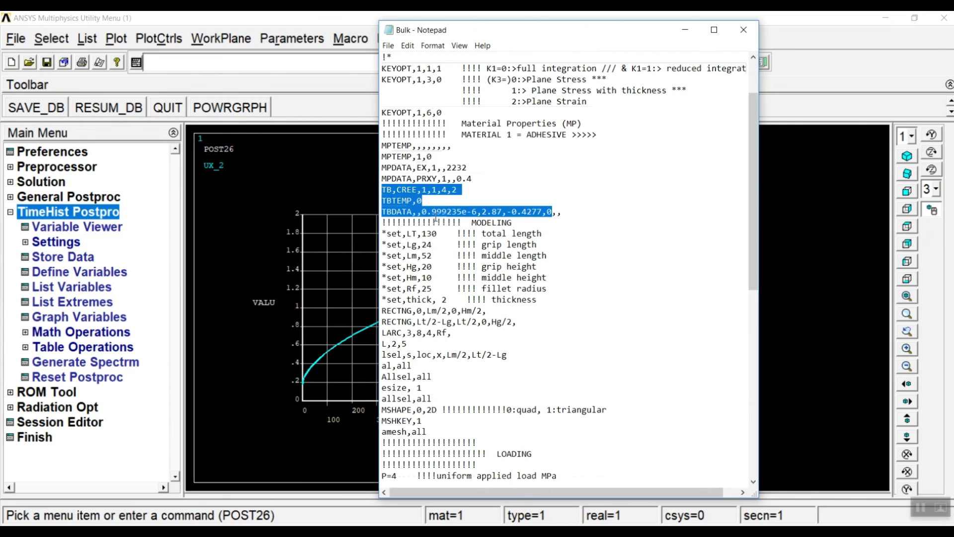
# Examine the script's MODELING section through the amesh command and the LOADING section through the first solve command
pyautogui.scroll(-3, 405, 245)
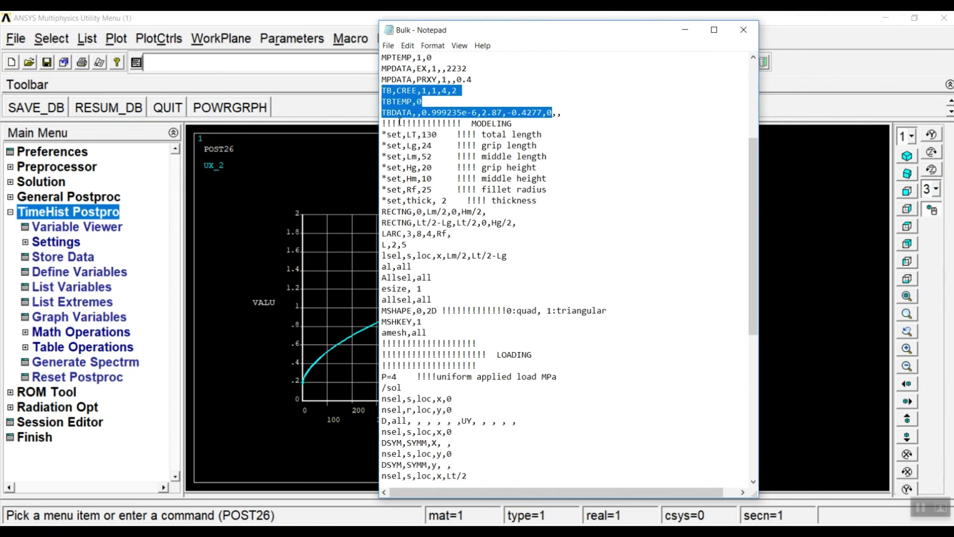
pyautogui.moveTo(400, 123); pyautogui.dragTo(488, 333)
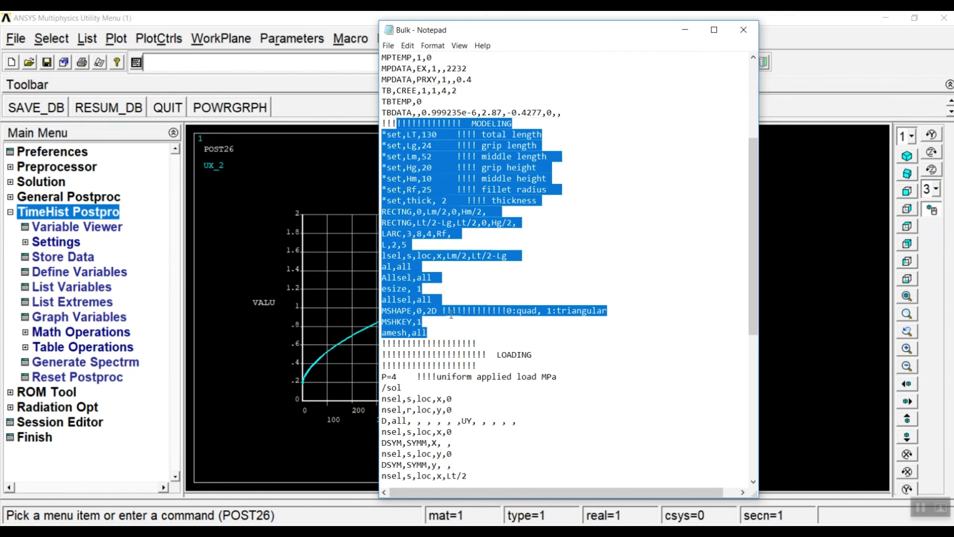
pyautogui.scroll(-6, 484, 212)
pyautogui.moveTo(421, 158); pyautogui.dragTo(519, 310)
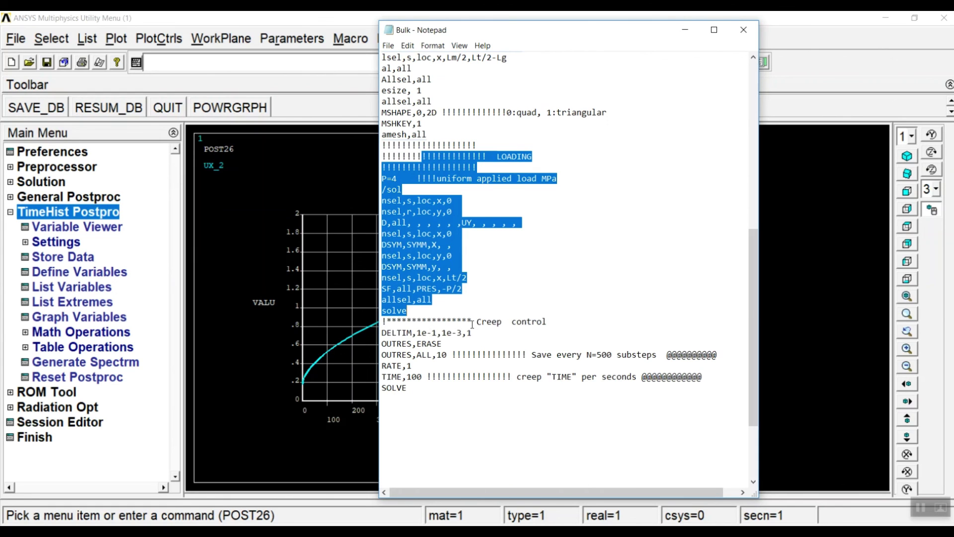
# Set the creep TIME command in the script to 1000 and check the final SOLVE line
pyautogui.click(421, 378)
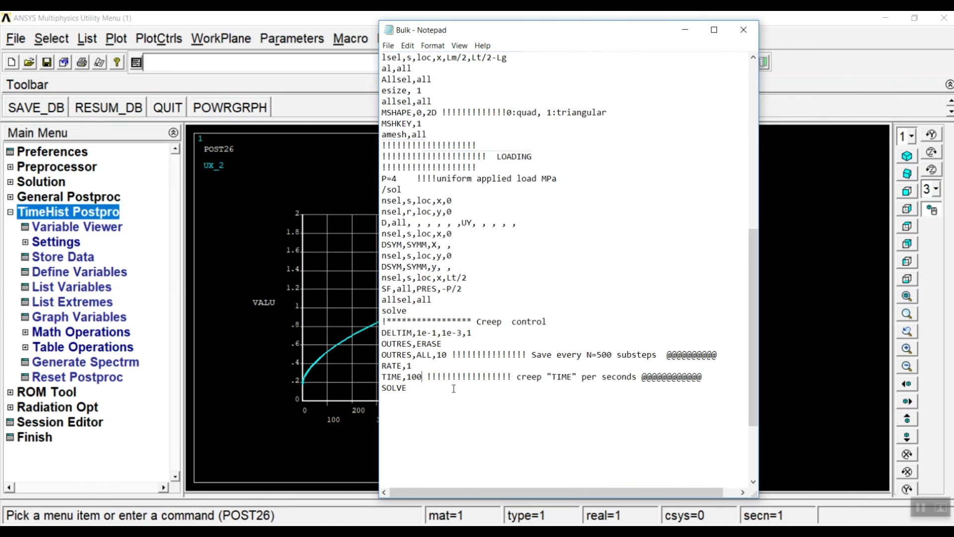
pyautogui.write('0')
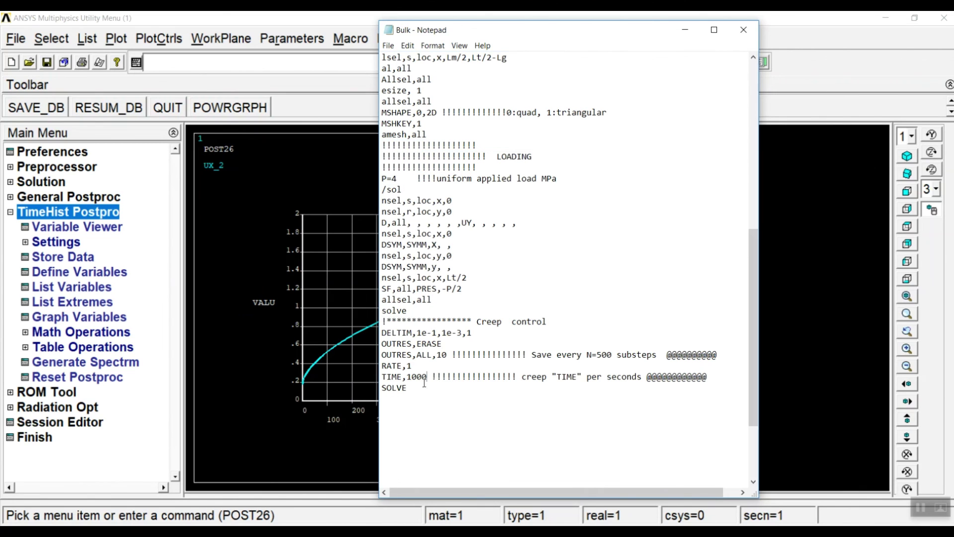
pyautogui.moveTo(412, 389); pyautogui.dragTo(381, 390)
pyautogui.press('Down')
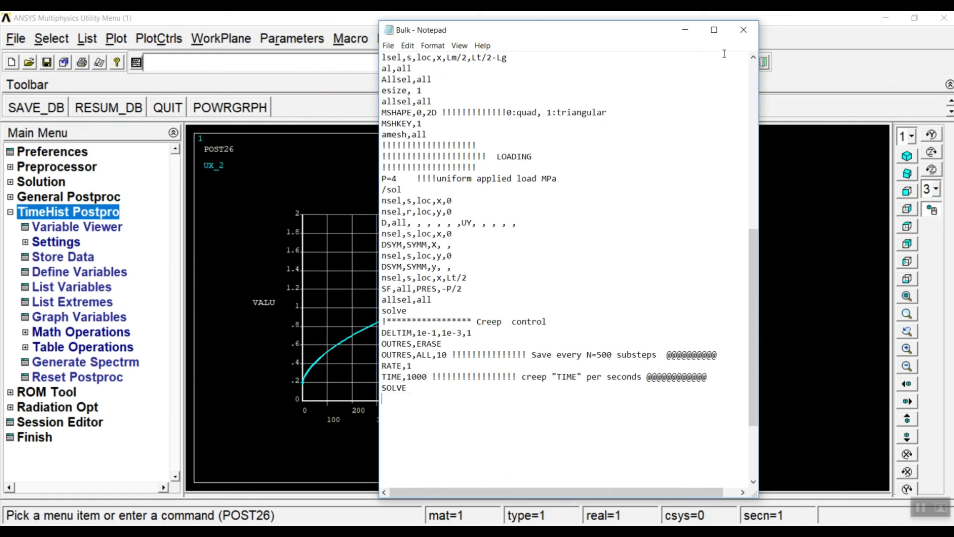